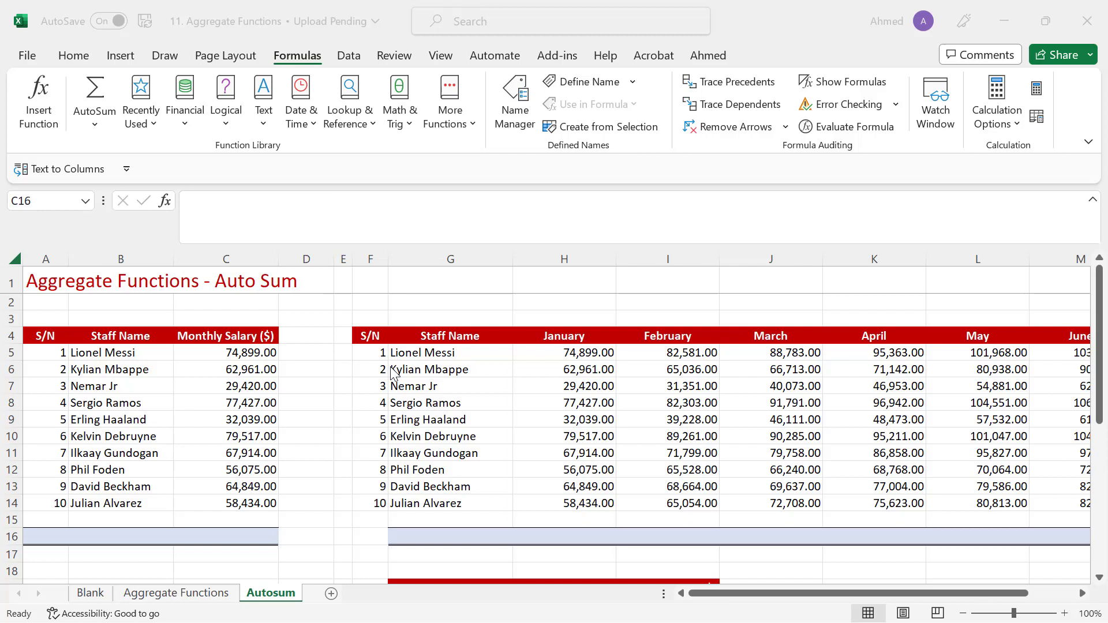
Step: Start a SUM formula in cell C16 below the Monthly Salary column
{"action": "left_click", "coordinate": [241, 534]}
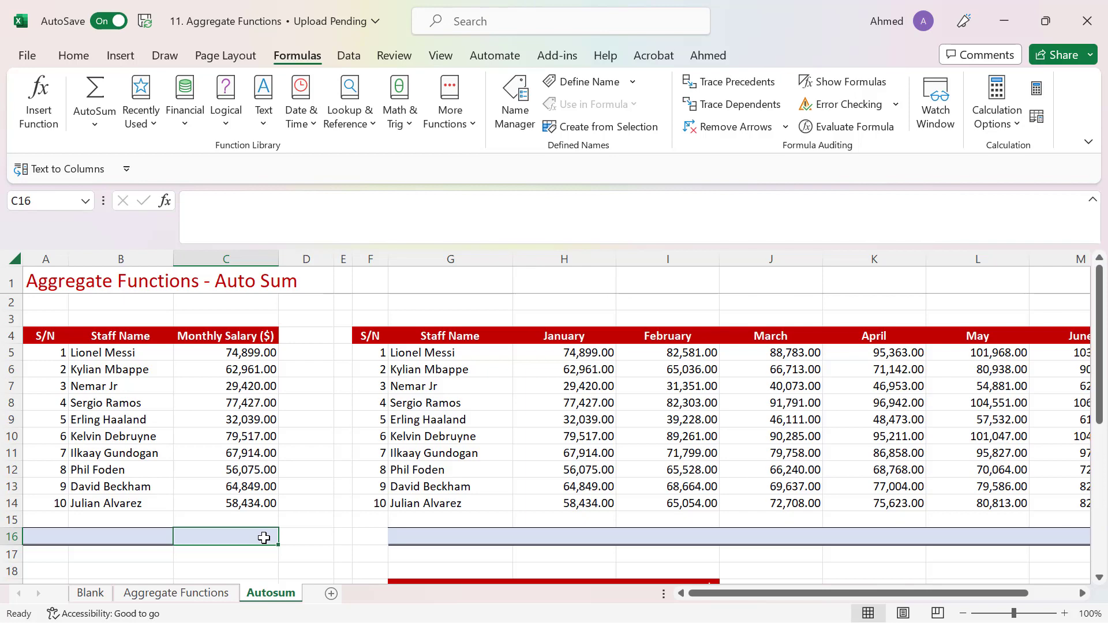
{"action": "type", "text": "=s"}
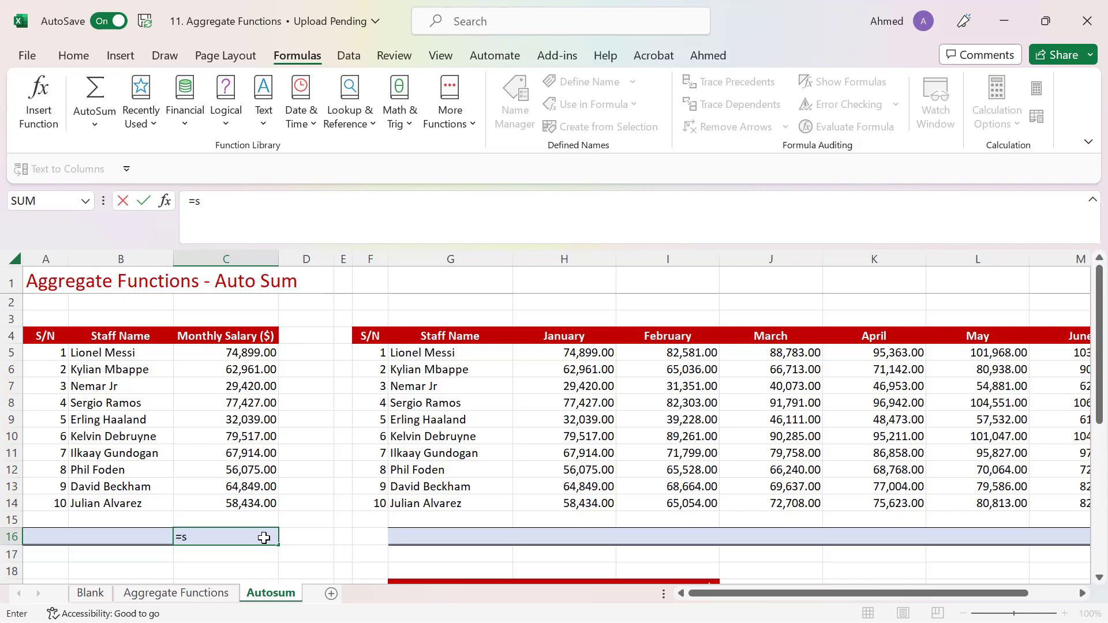
{"action": "type", "text": "um"}
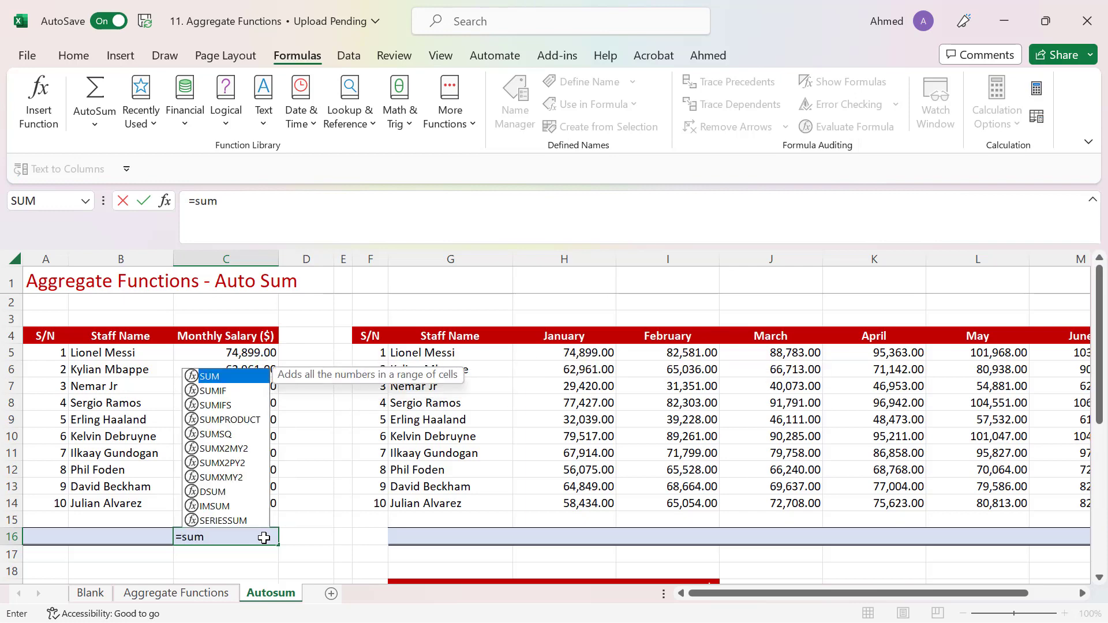
{"action": "key", "text": "Tab"}
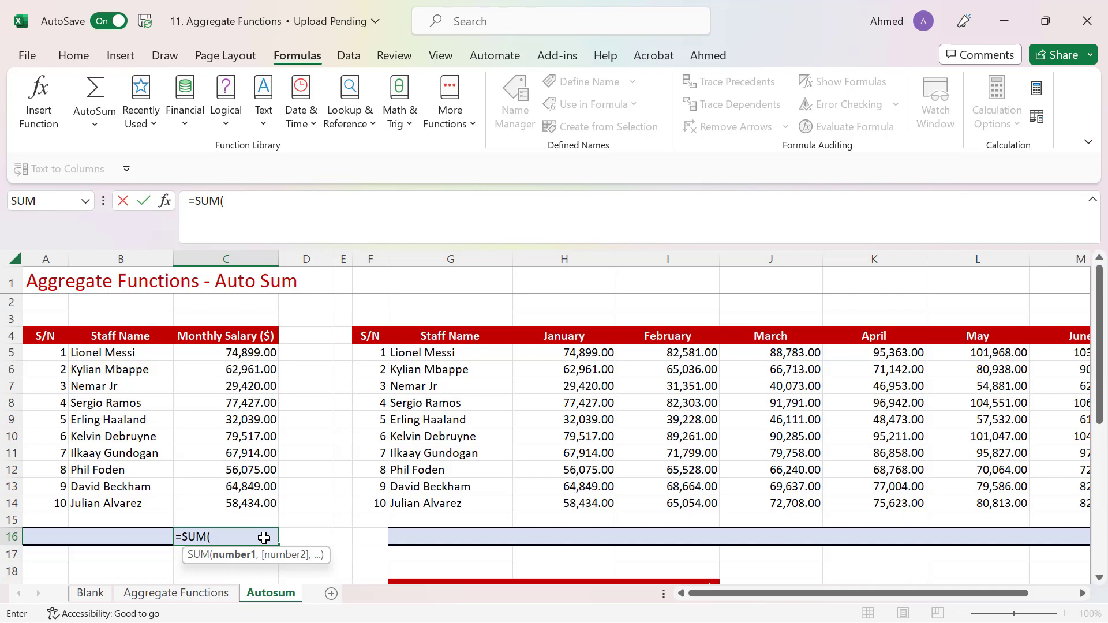
{"action": "key", "text": "BackSpace"}
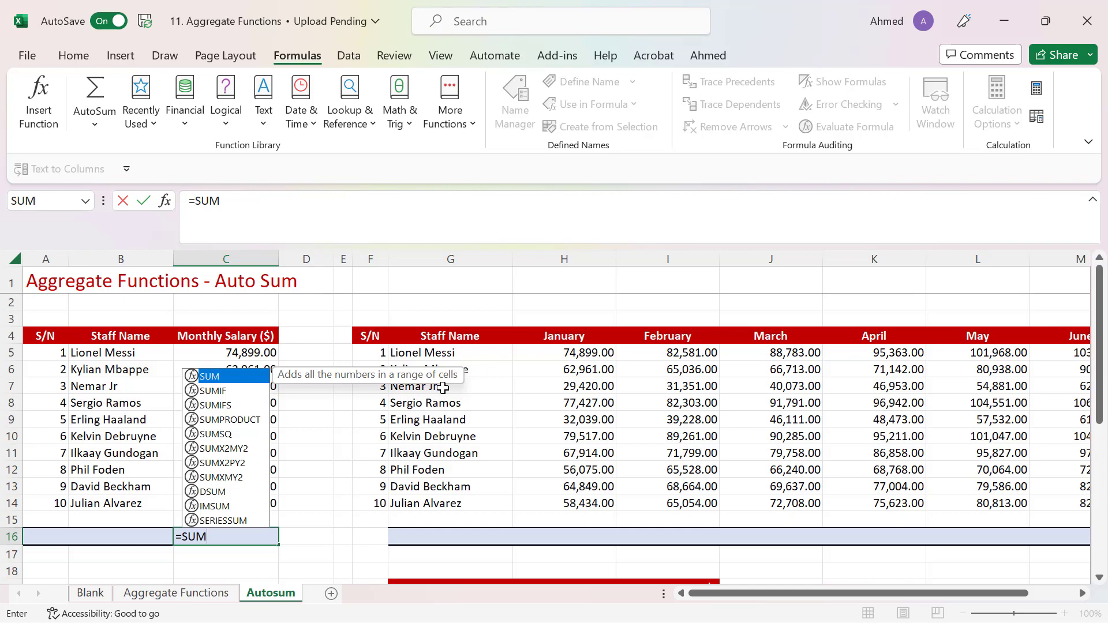
{"action": "type", "text": "("}
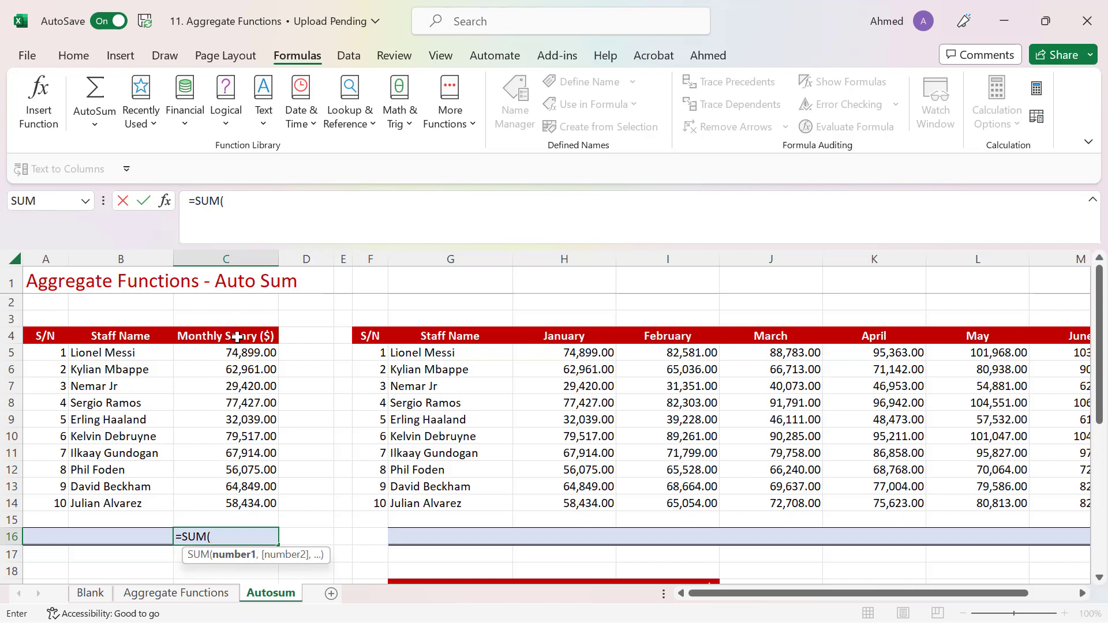
{"action": "left_click", "coordinate": [254, 204]}
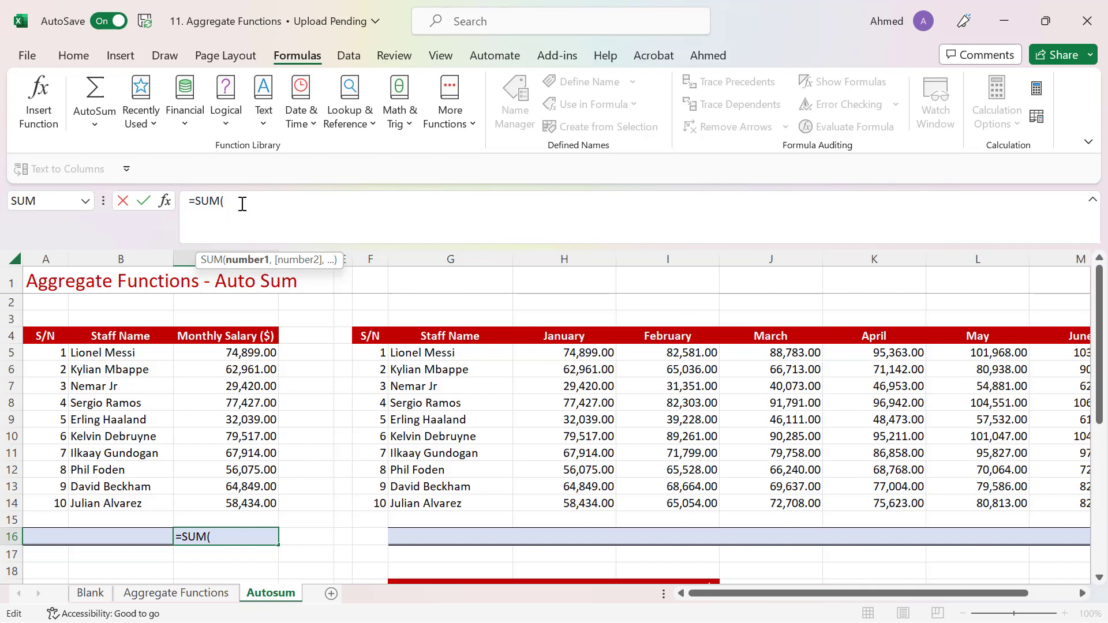
Step: Enter the range c5:c14 as text in the SUM formula and clear it again
{"action": "type", "text": "c"}
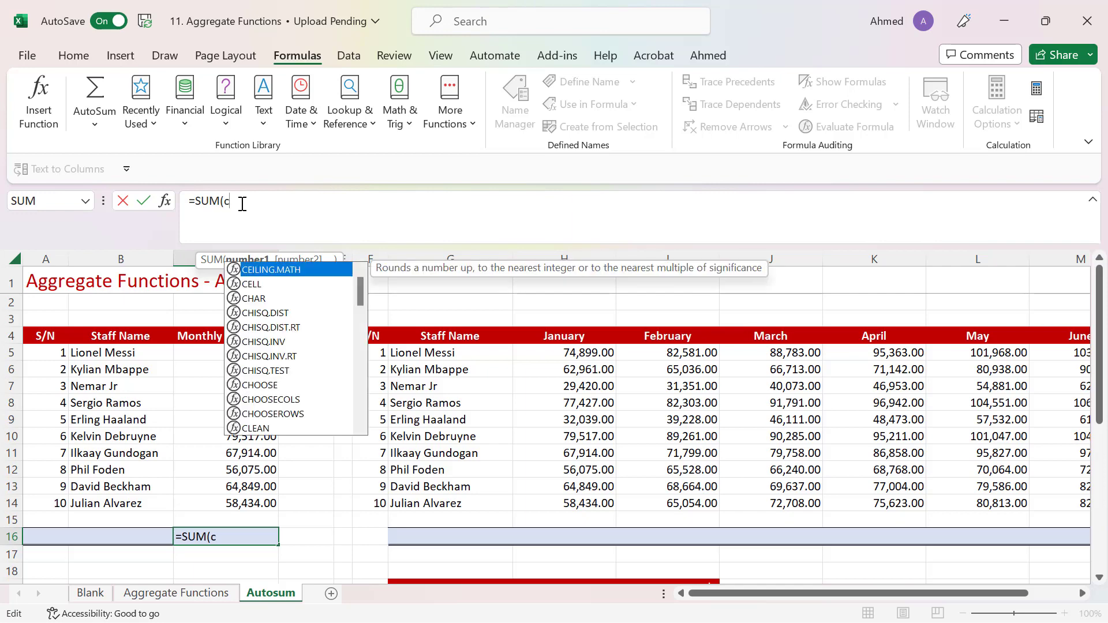
{"action": "type", "text": "5:"}
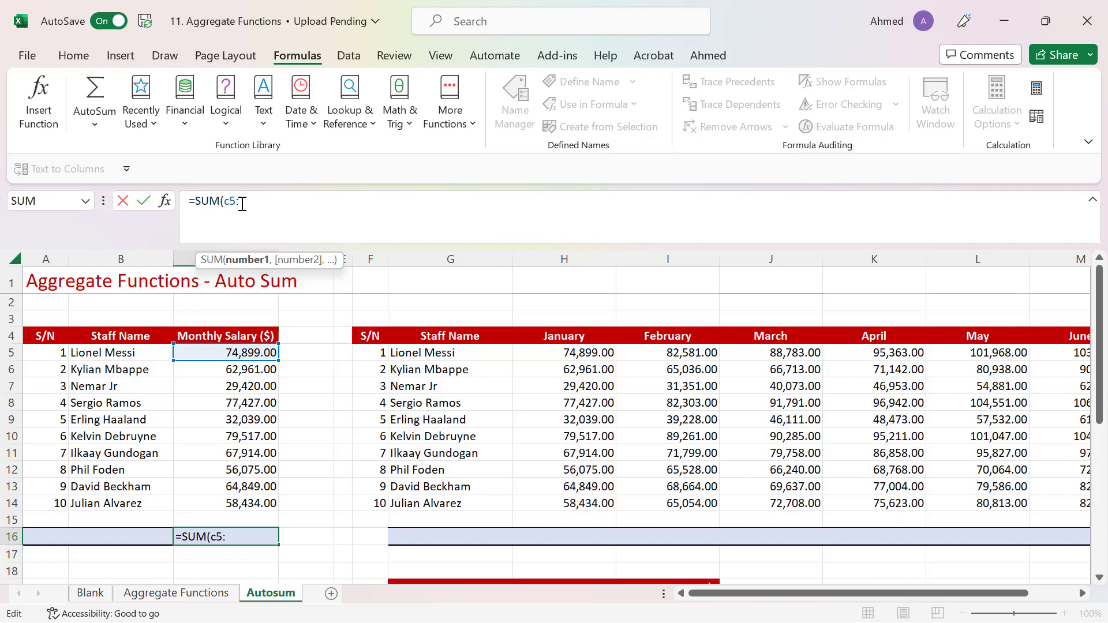
{"action": "type", "text": "c14"}
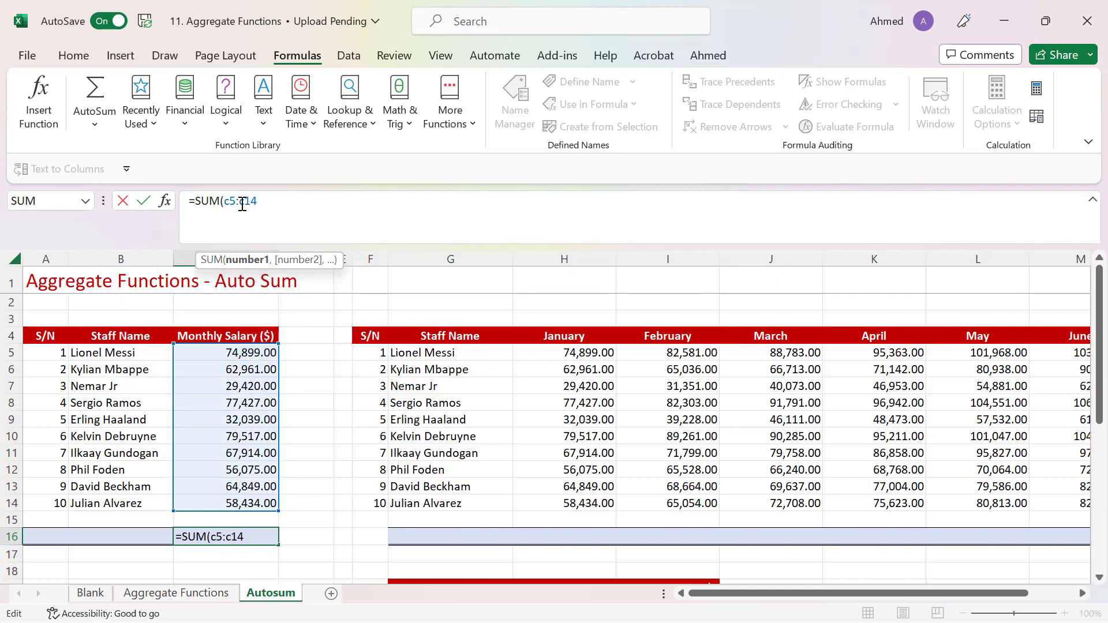
{"action": "key", "text": "BackSpace"}
{"action": "key", "text": "BackSpace"}
{"action": "key", "text": "BackSpace"}
{"action": "key", "text": "BackSpace"}
{"action": "key", "text": "BackSpace"}
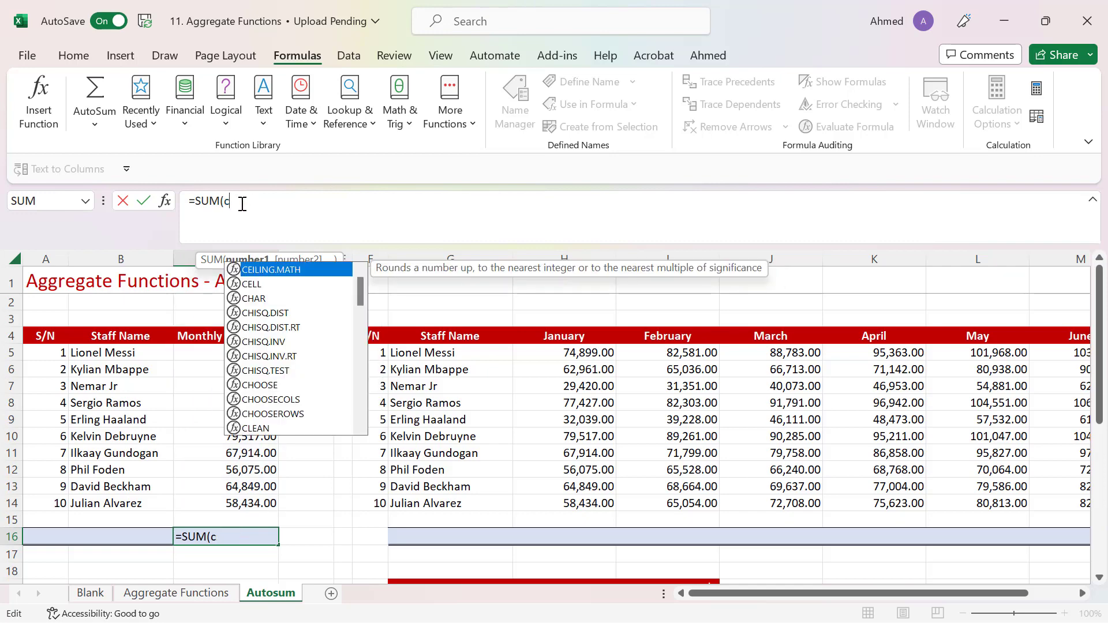
{"action": "key", "text": "BackSpace"}
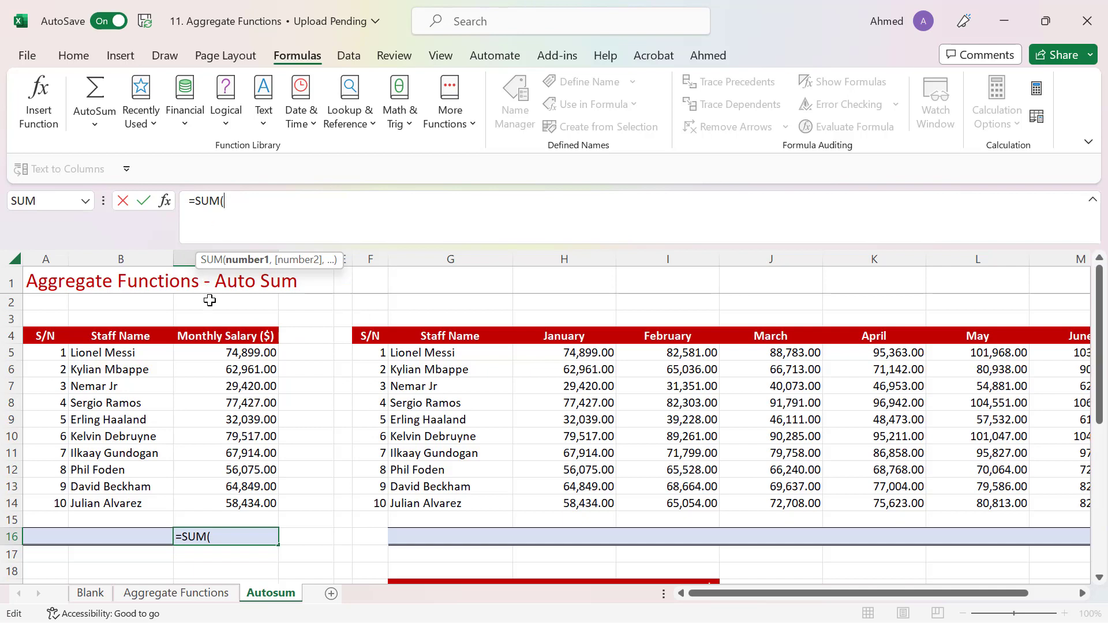
Step: Complete the formula in C16 as =SUM(C5:C14) by picking the monthly salary cells on the sheet
{"action": "left_click_drag", "start_coordinate": [240, 349], "coordinate": [242, 500]}
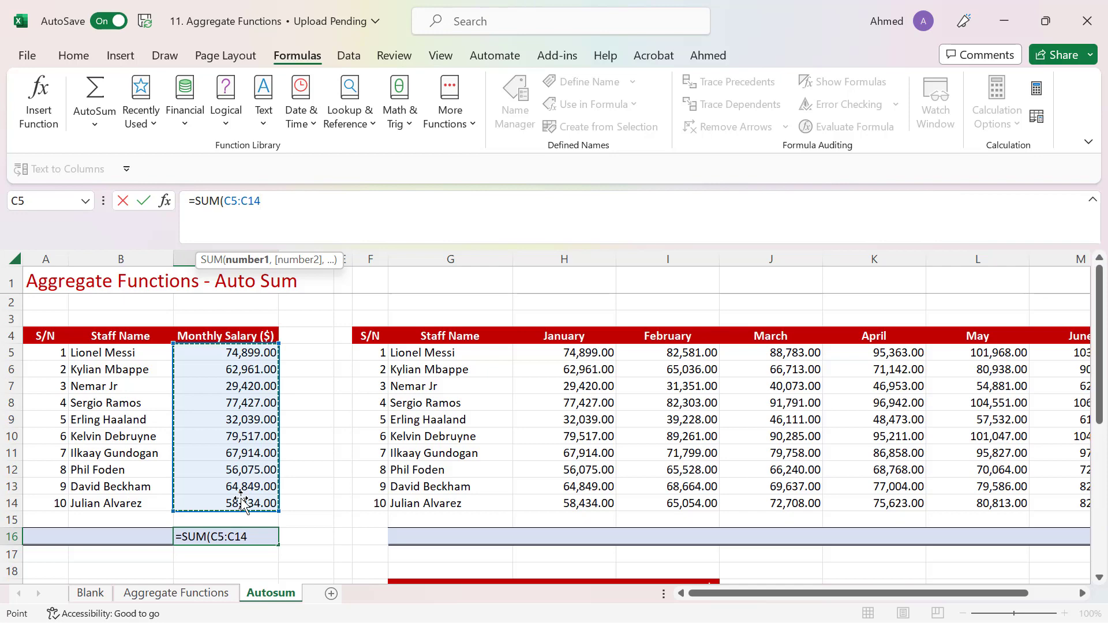
{"action": "type", "text": ")"}
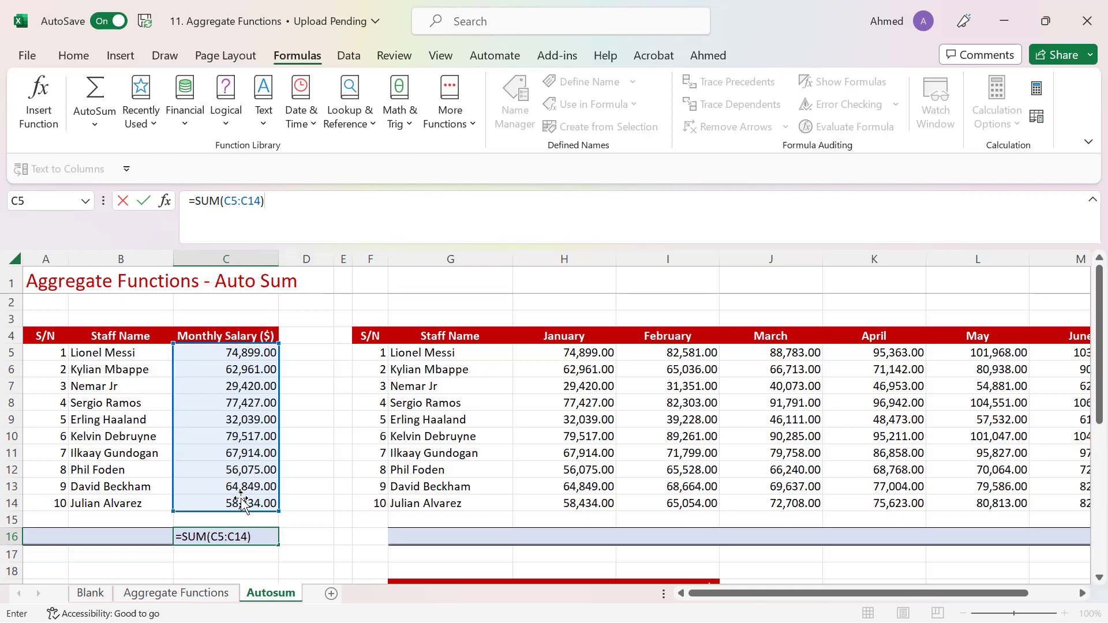
{"action": "key", "text": "Return"}
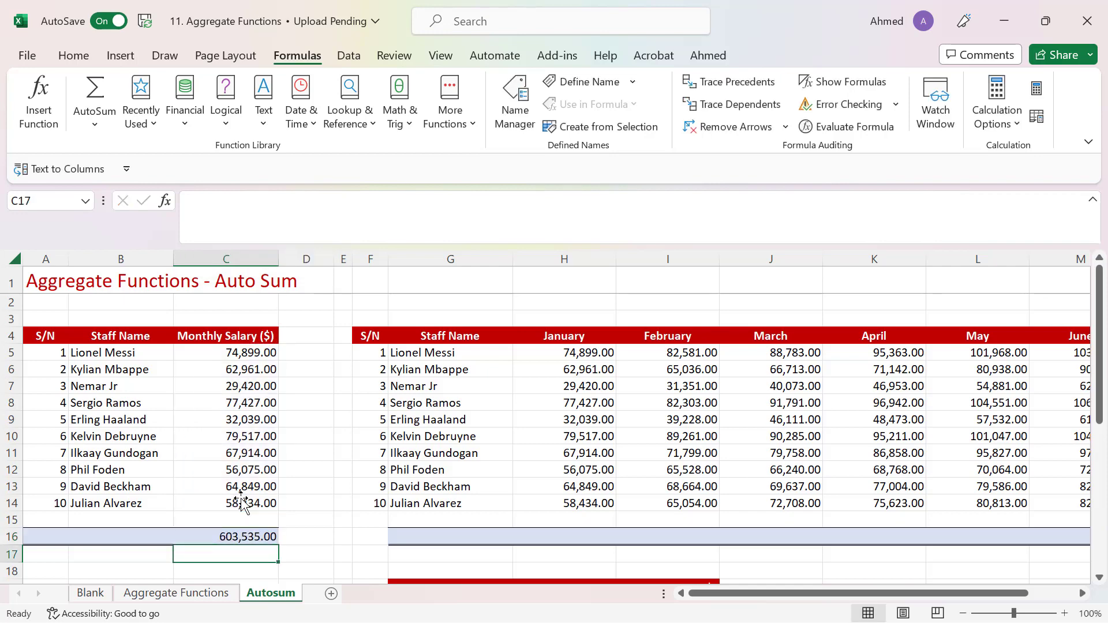
{"action": "left_click", "coordinate": [244, 536]}
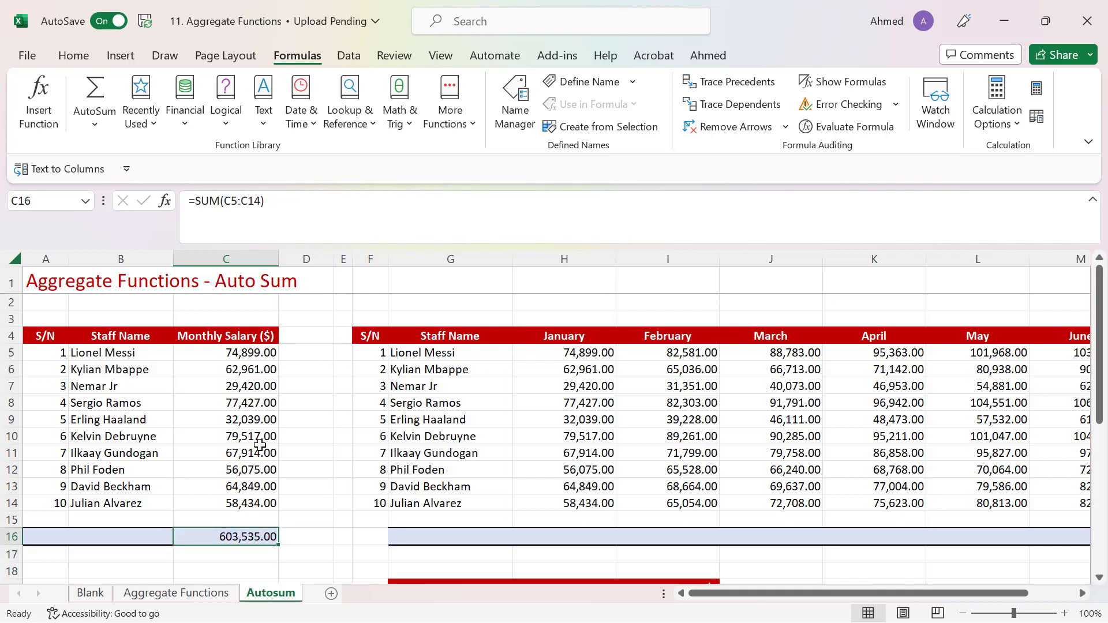
Step: Set the first staff member's monthly salary in C5 to 80000
{"action": "left_click", "coordinate": [230, 407]}
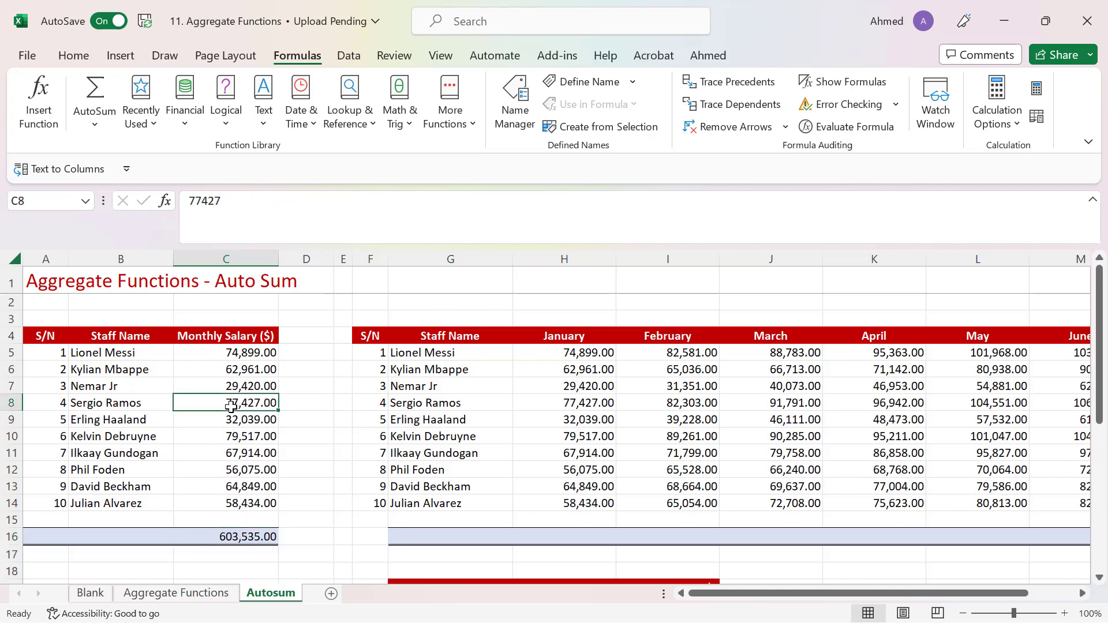
{"action": "left_click", "coordinate": [247, 354]}
{"action": "type", "text": "80000"}
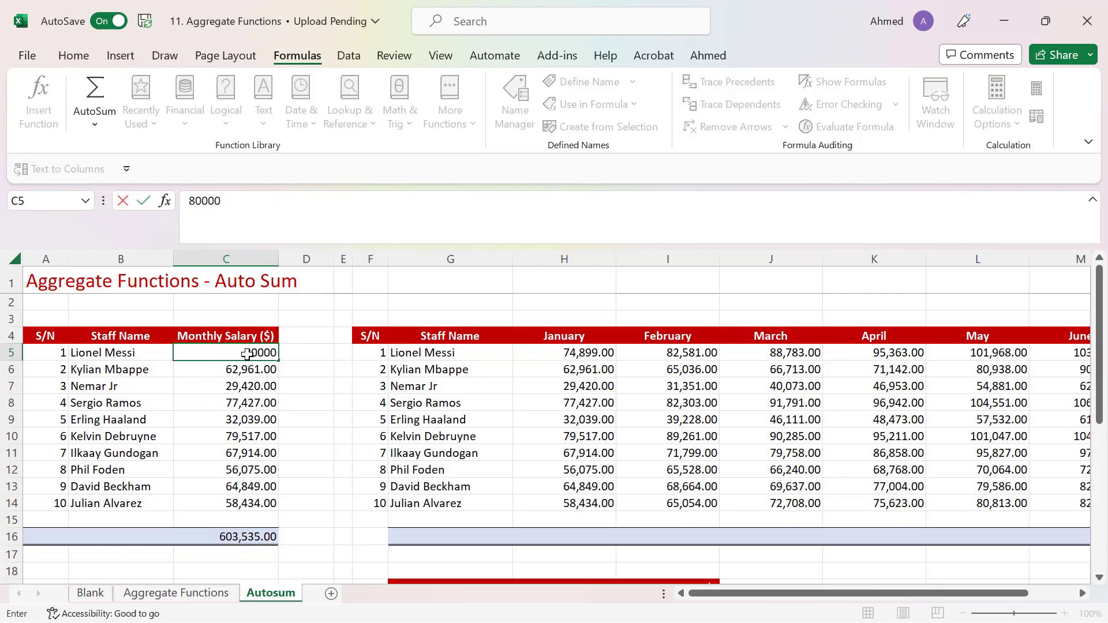
{"action": "key", "text": "Return"}
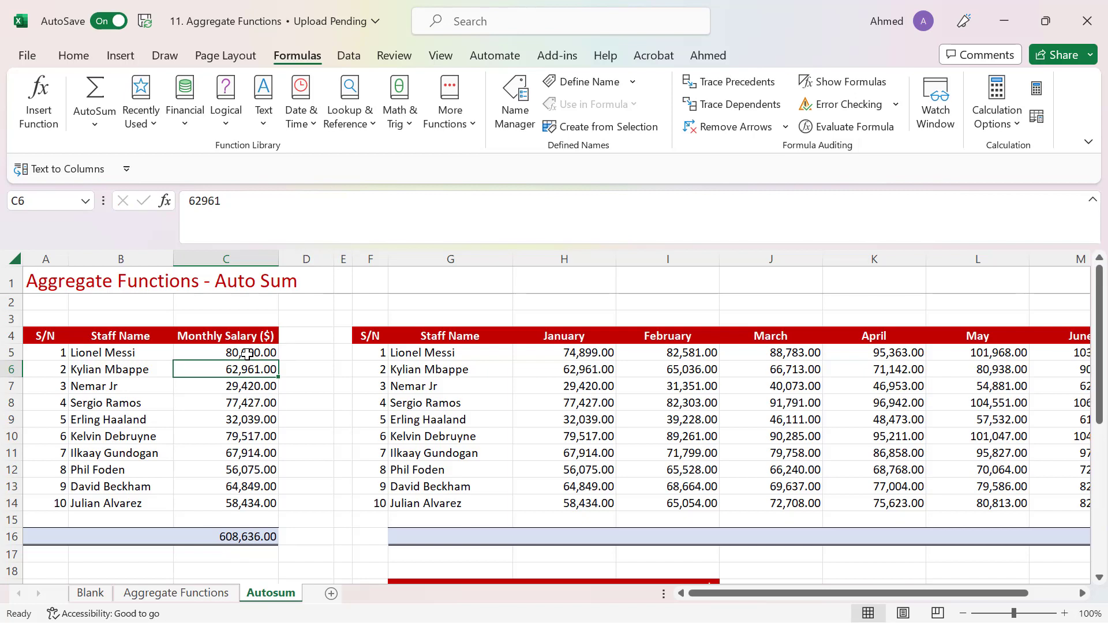
Step: Clear the monthly salary in C6 and undo the deletion
{"action": "key", "text": "Delete"}
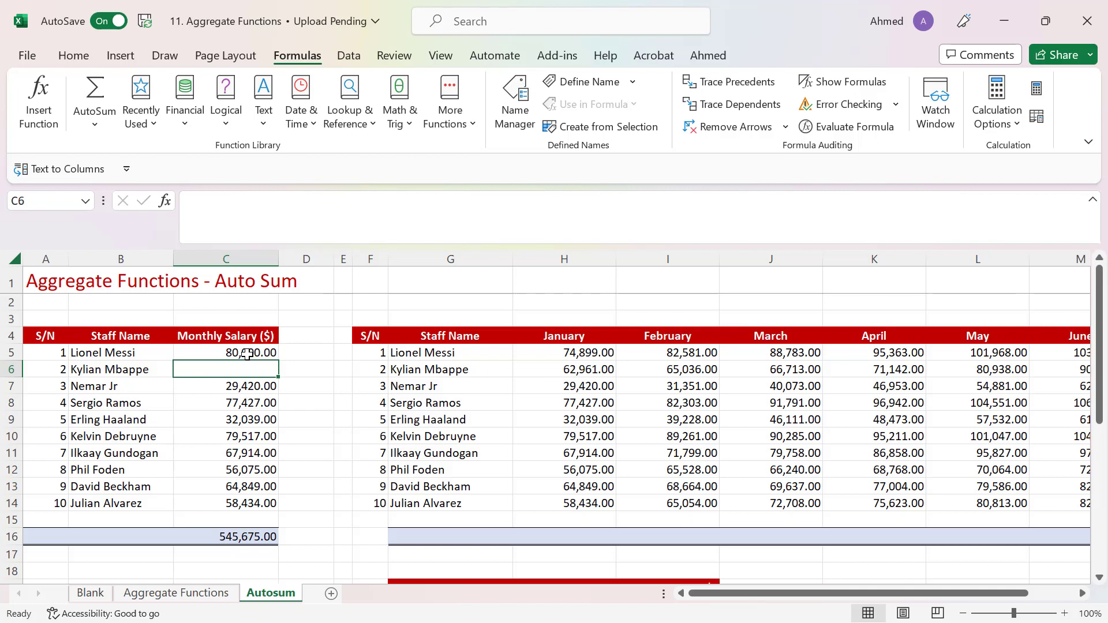
{"action": "key", "text": "ctrl+z"}
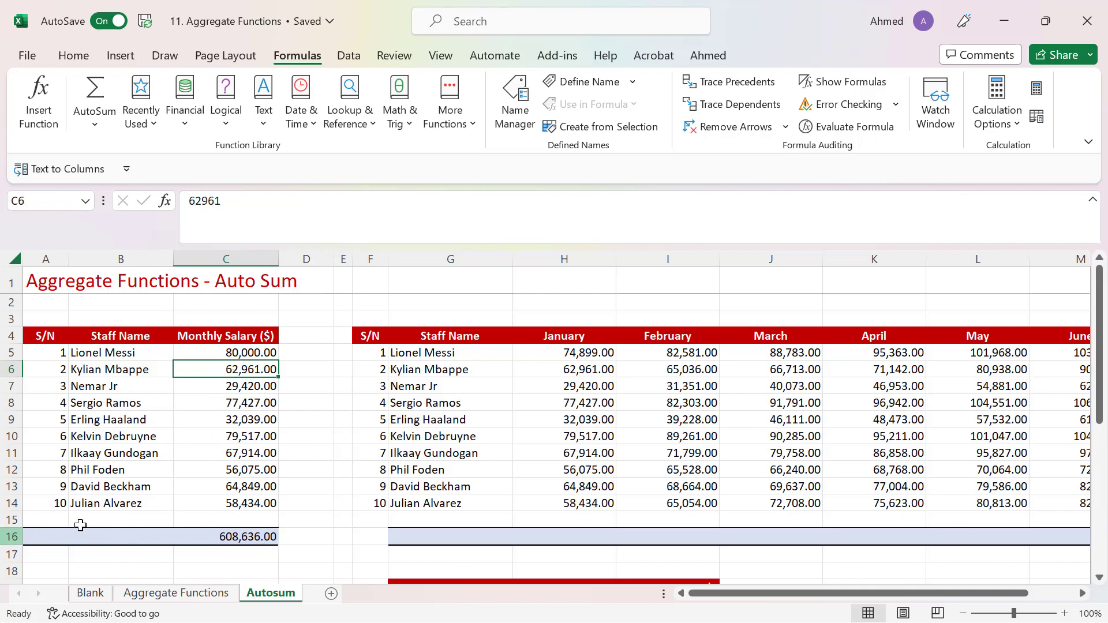
Step: Examine the SUM formula in C16 and the cells it references, leaving it unedited
{"action": "left_click", "coordinate": [245, 539]}
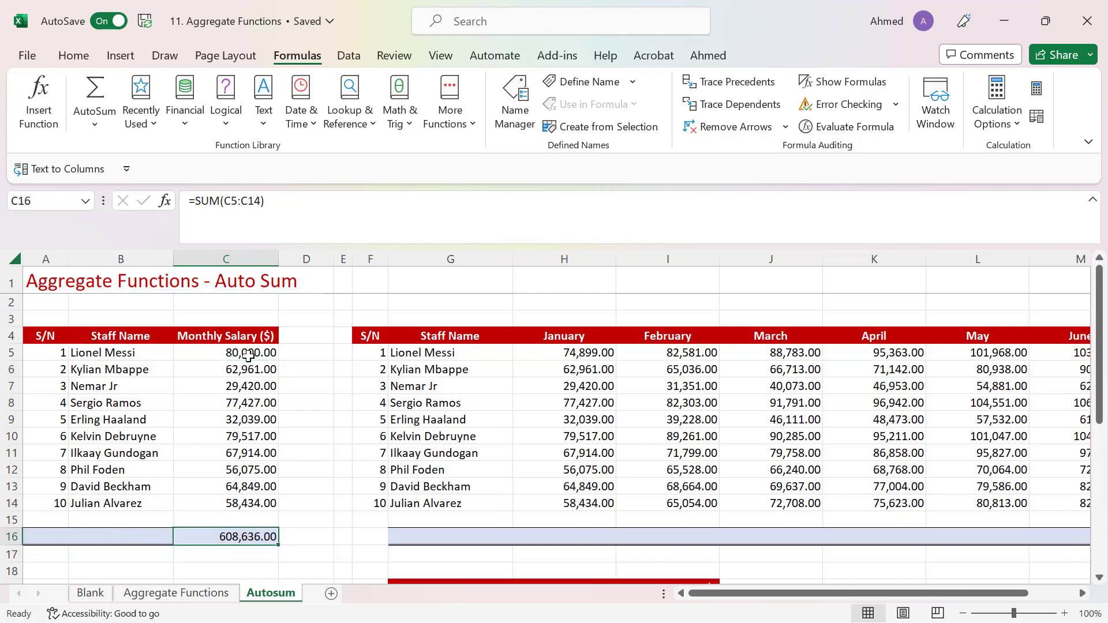
{"action": "left_click", "coordinate": [261, 201]}
{"action": "left_click_drag", "start_coordinate": [264, 201], "coordinate": [189, 200]}
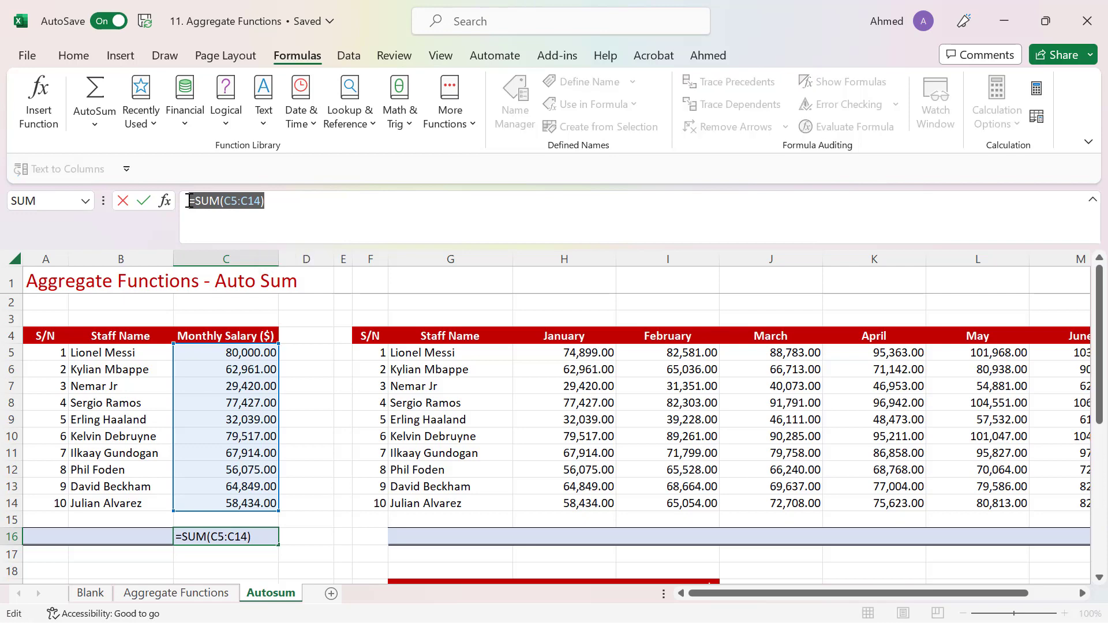
{"action": "key", "text": "Escape"}
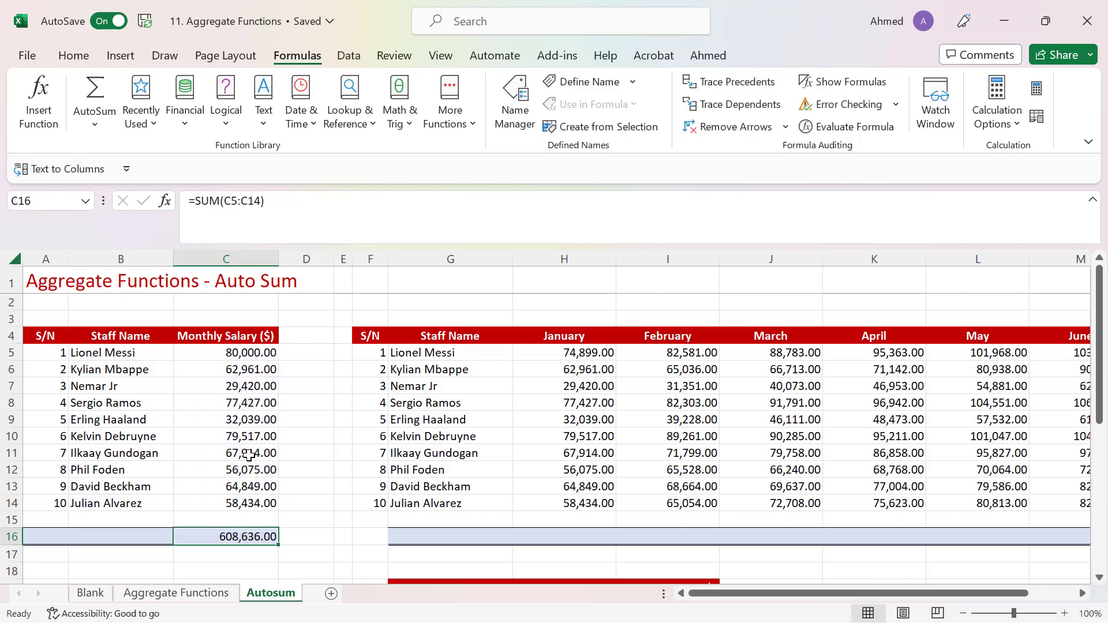
Step: Shrink the range of the SUM formula in C16 to C5:C10 by resizing its outline on the sheet
{"action": "double_click", "coordinate": [246, 535]}
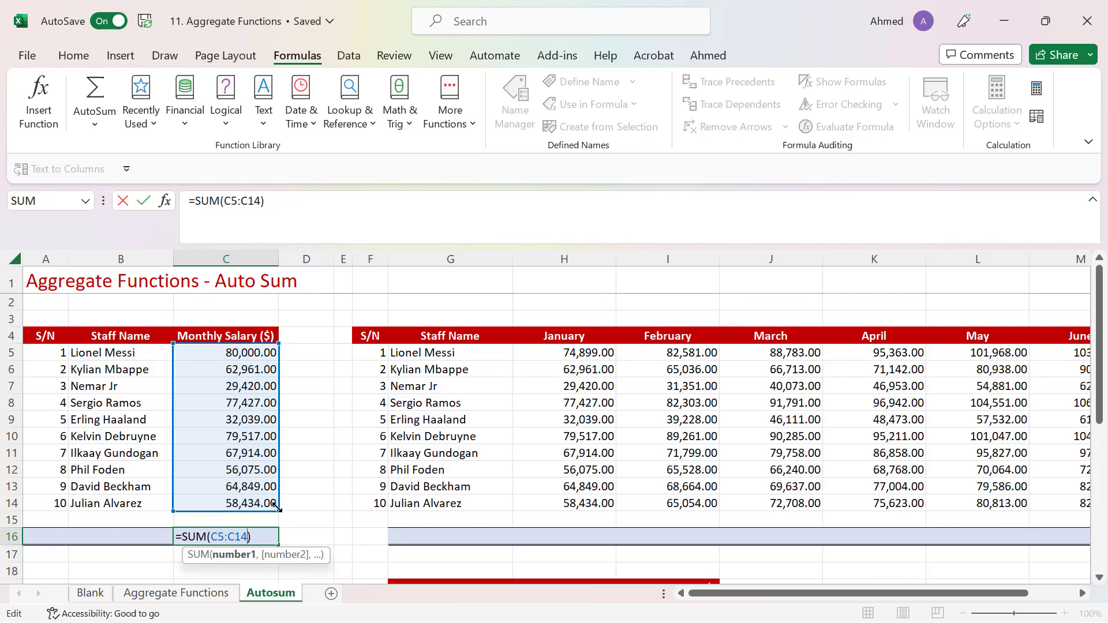
{"action": "left_click_drag", "start_coordinate": [276, 507], "coordinate": [281, 447]}
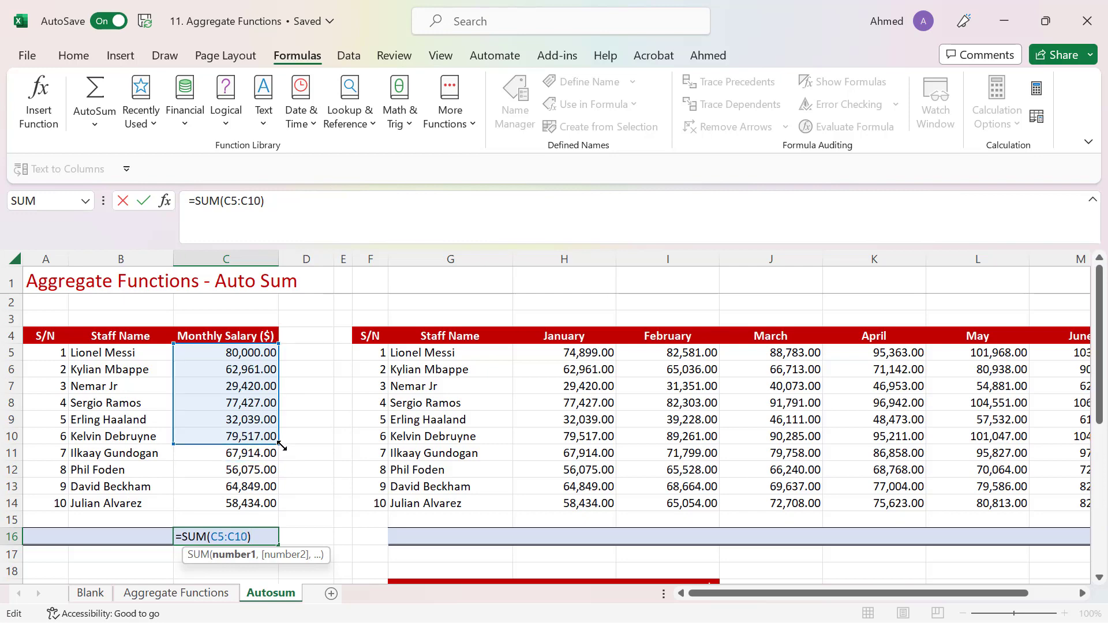
{"action": "key", "text": "Return"}
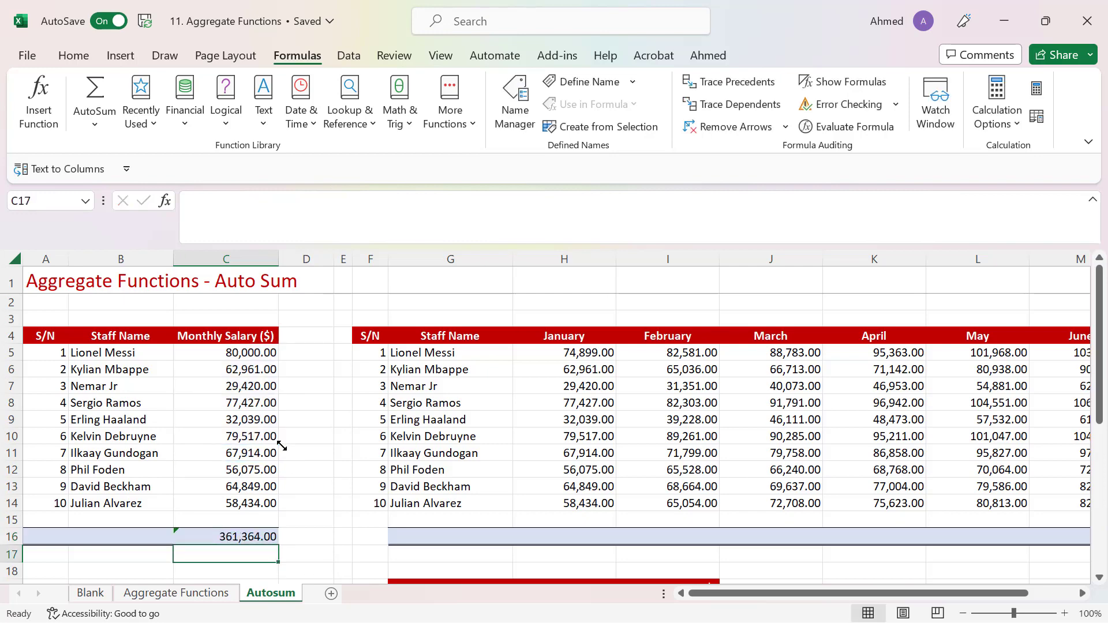
Step: Extend the SUM range in C16 back to C5:C14 by resizing its outline on the sheet
{"action": "left_click", "coordinate": [252, 537]}
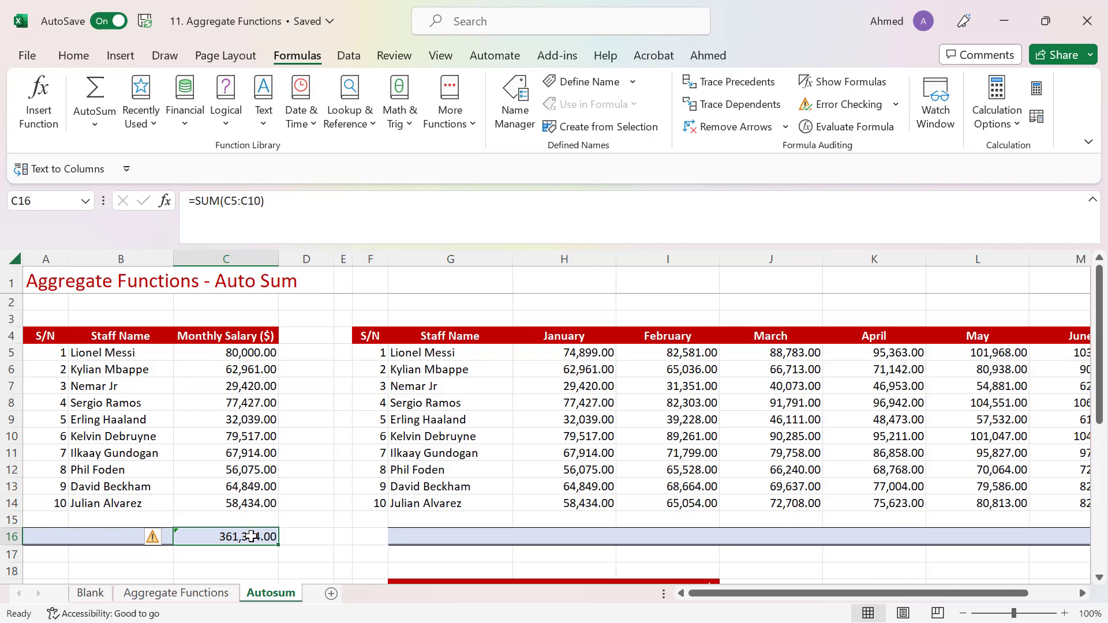
{"action": "double_click", "coordinate": [251, 537]}
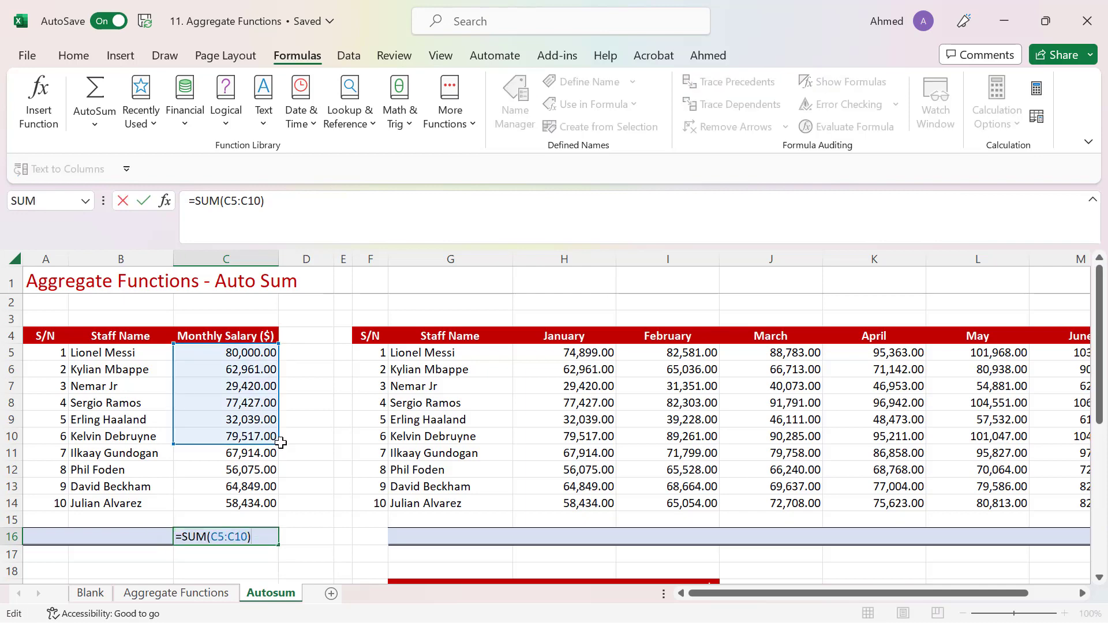
{"action": "left_click_drag", "start_coordinate": [274, 441], "coordinate": [273, 504]}
{"action": "key", "text": "Return"}
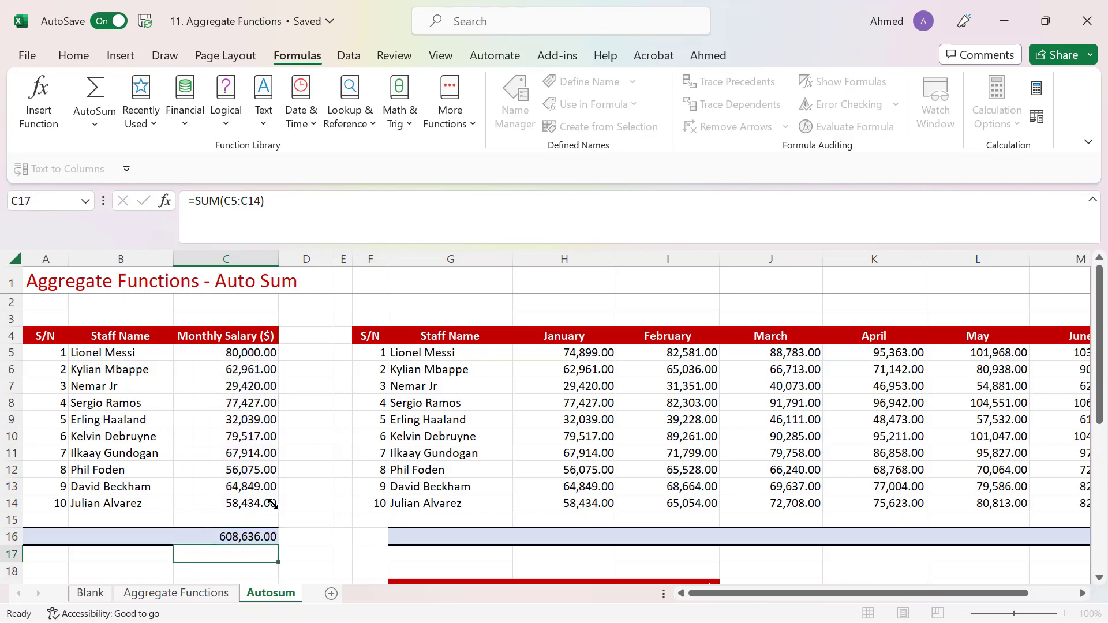
Step: Move the SUM range in C16 to the February column so the formula reads =SUM(I5:I14)
{"action": "left_click", "coordinate": [233, 538]}
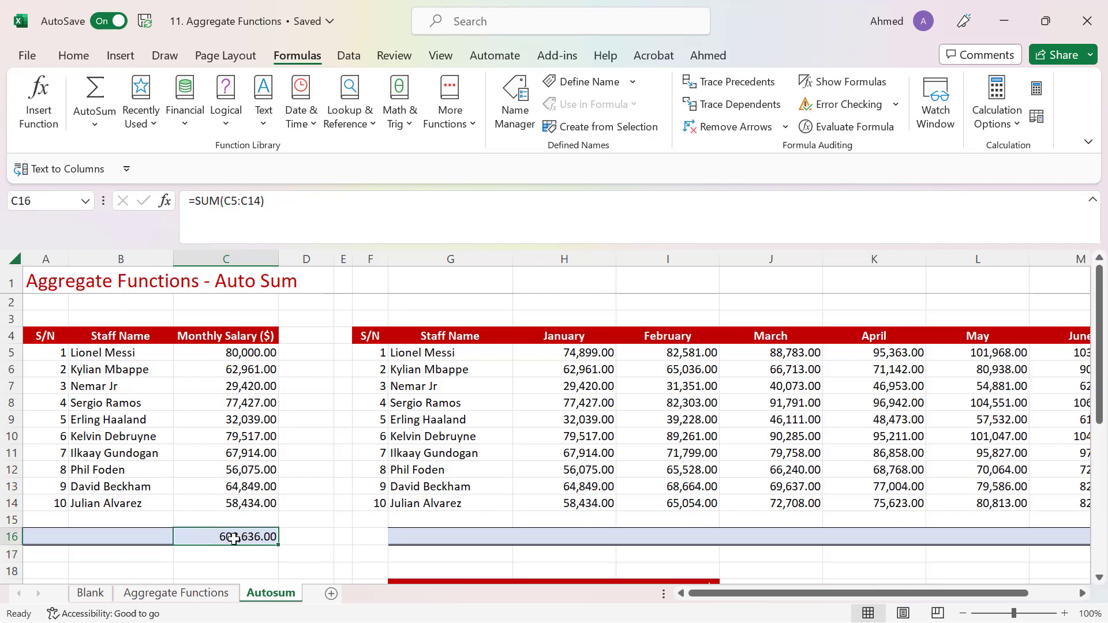
{"action": "double_click", "coordinate": [232, 538]}
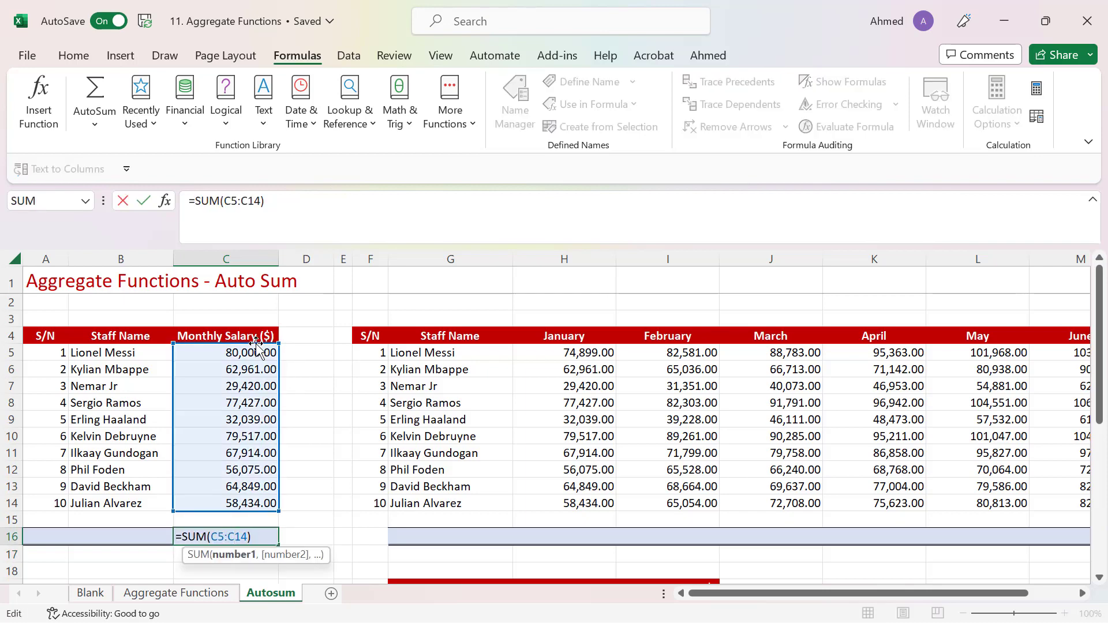
{"action": "left_click_drag", "start_coordinate": [257, 345], "coordinate": [635, 353]}
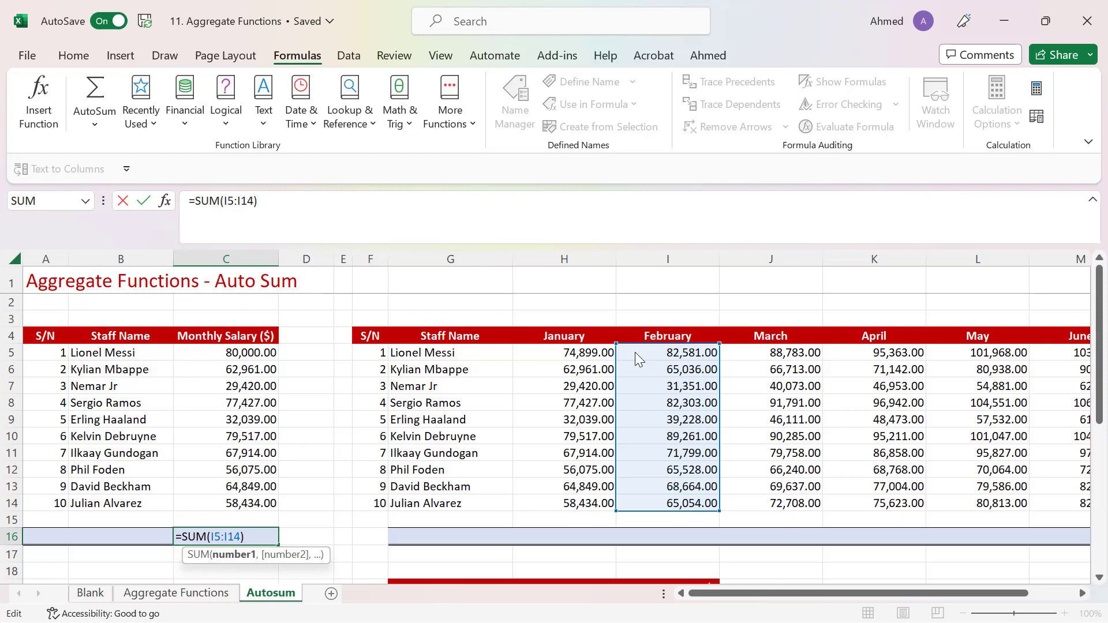
{"action": "key", "text": "Return"}
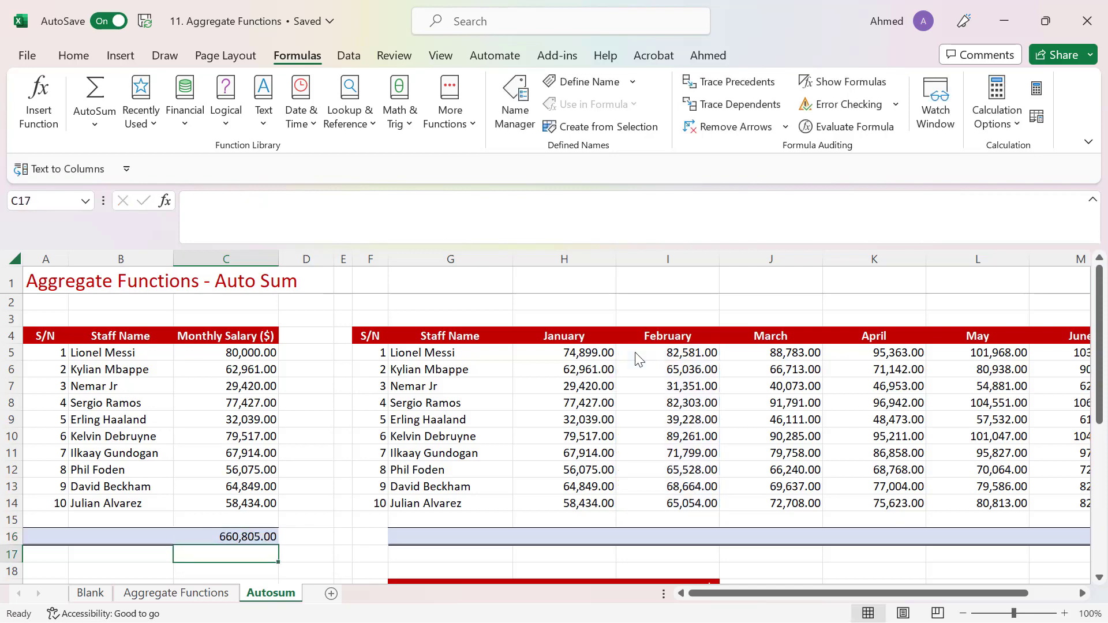
{"action": "left_click", "coordinate": [254, 537]}
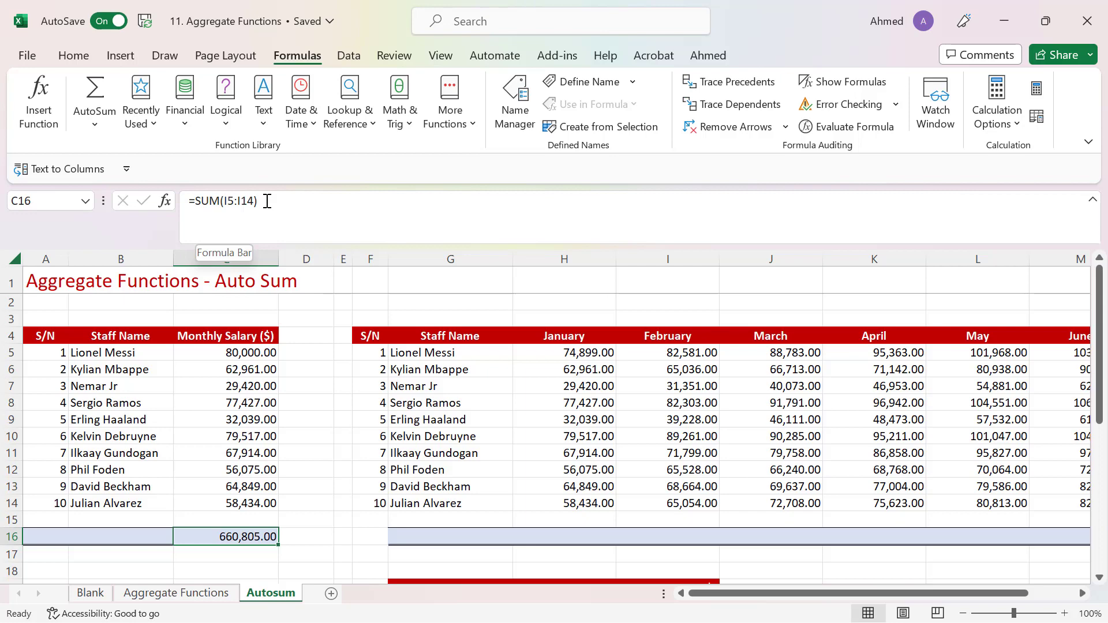
Step: Move the SUM range in C16 back to the Monthly Salary column as =SUM(C5:C14), and review the formula
{"action": "double_click", "coordinate": [234, 540]}
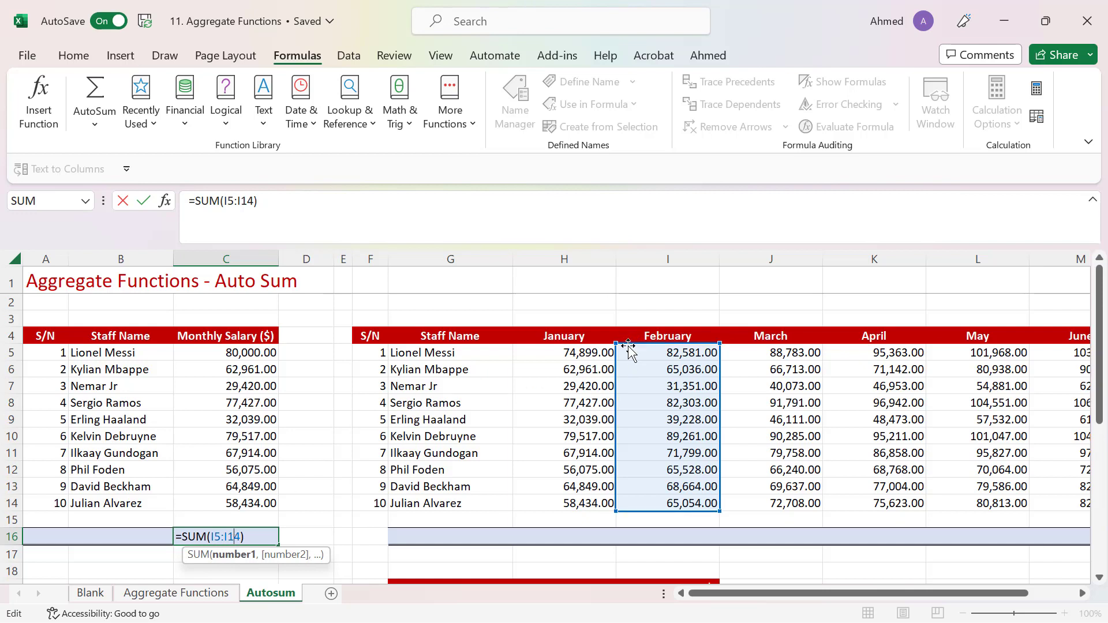
{"action": "left_click_drag", "start_coordinate": [618, 353], "coordinate": [255, 358]}
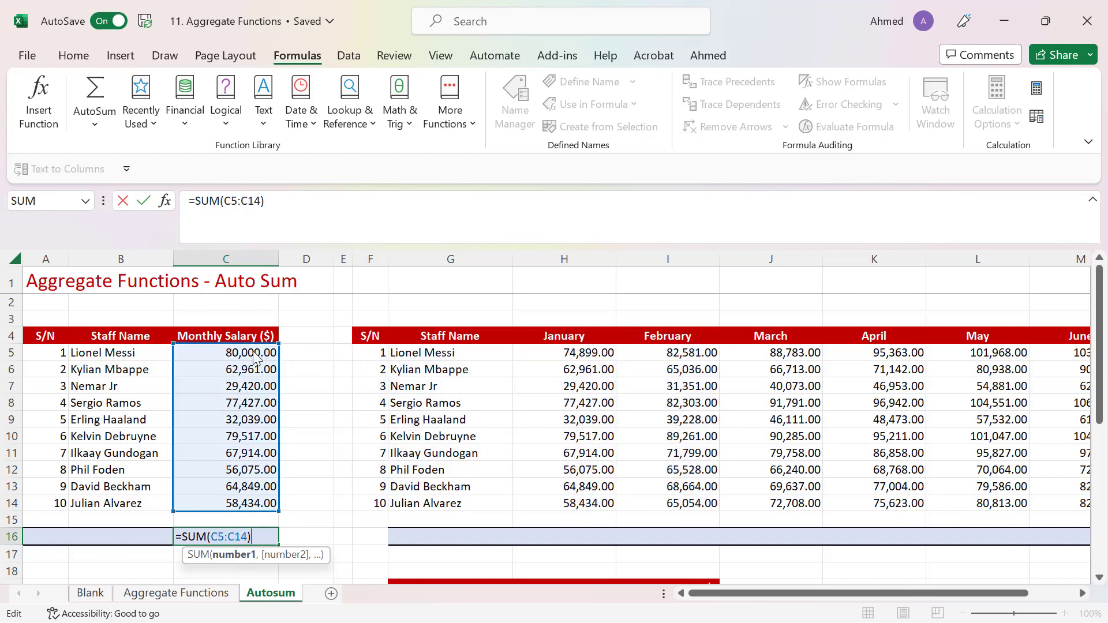
{"action": "key", "text": "Return"}
{"action": "left_click", "coordinate": [231, 539]}
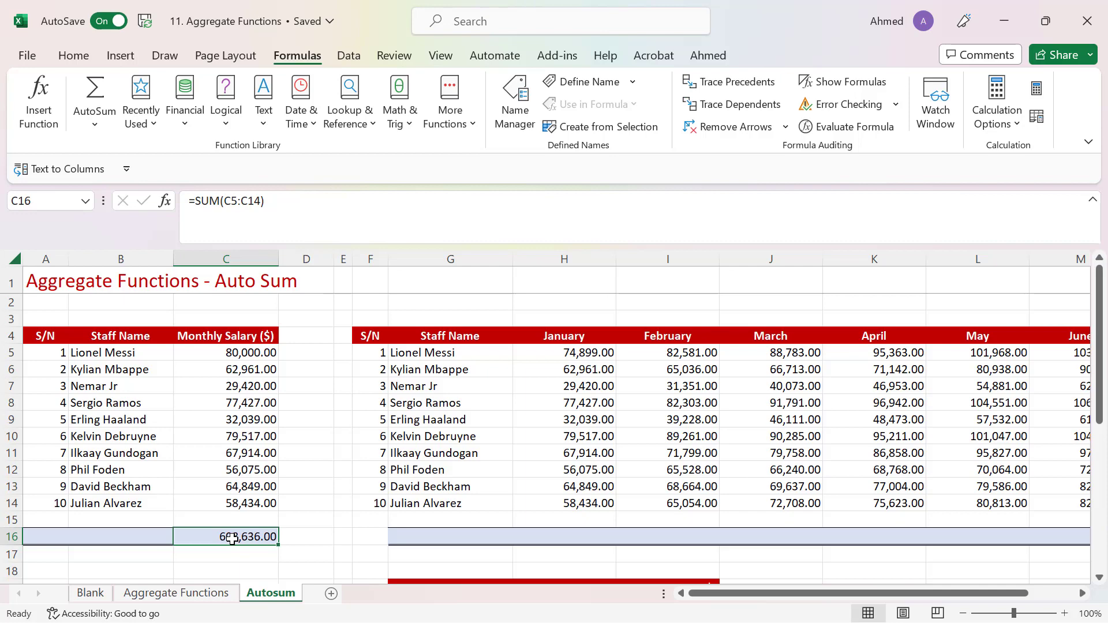
{"action": "double_click", "coordinate": [231, 539]}
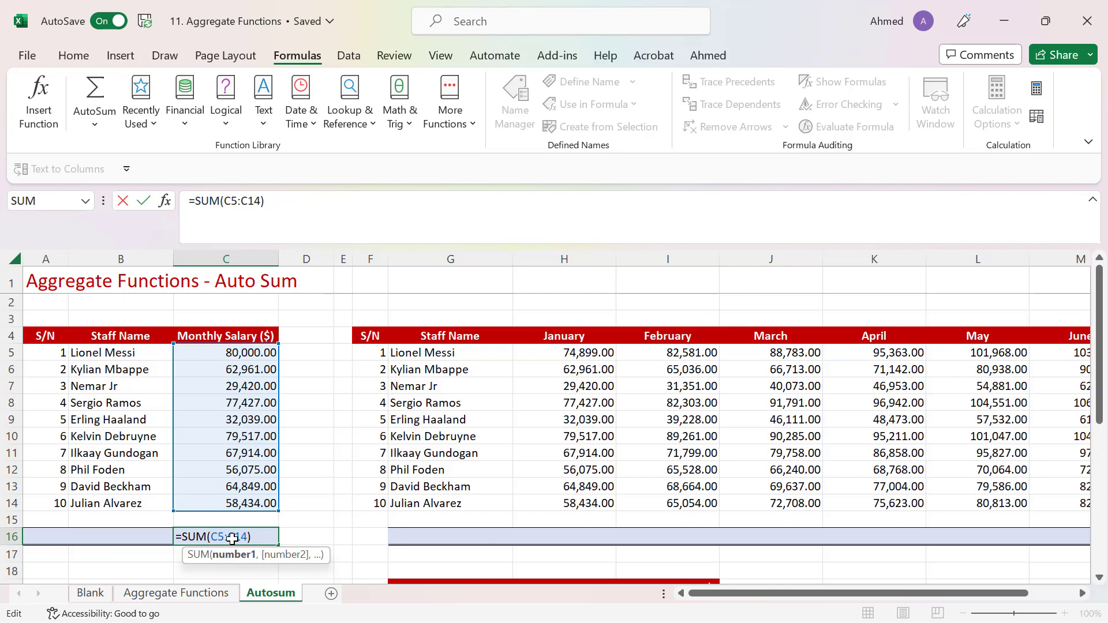
{"action": "key", "text": "Escape"}
Step: Enter =SUM(H5:M5) in N5 to total the first staff member's January to June salaries
{"action": "left_click", "coordinate": [424, 351]}
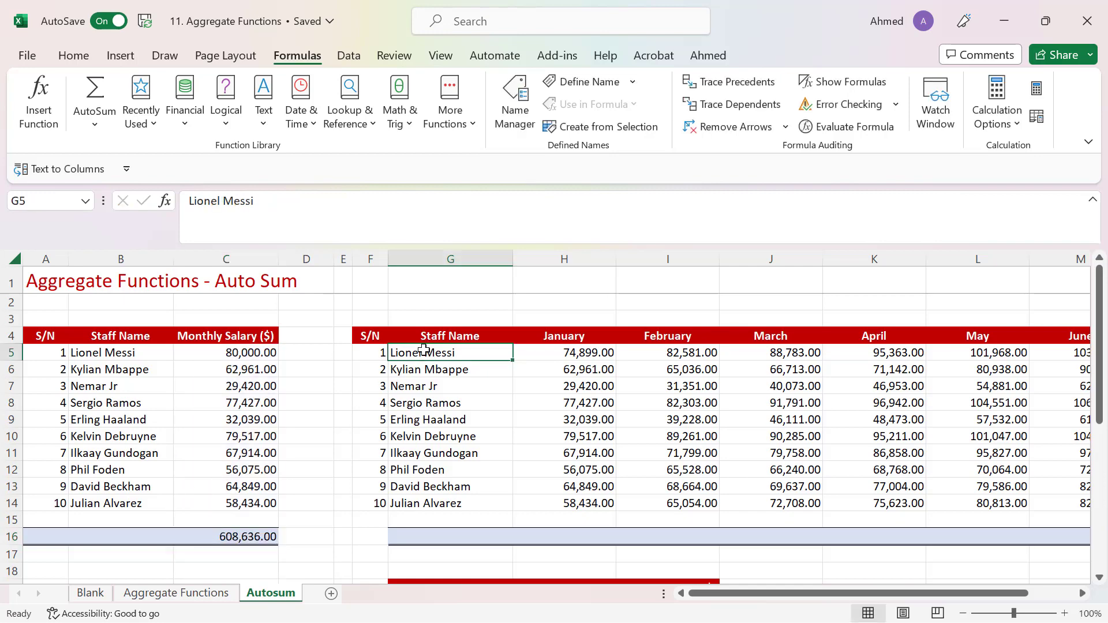
{"action": "key", "text": "ctrl+Right"}
{"action": "key", "text": "Right"}
{"action": "key", "text": "Right"}
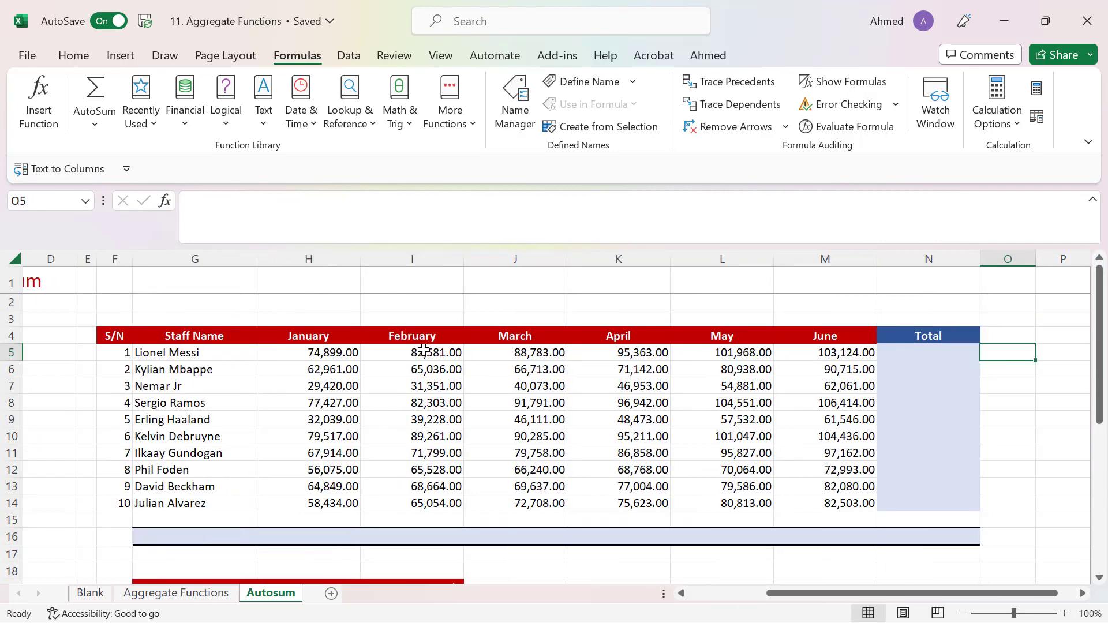
{"action": "key", "text": "Left"}
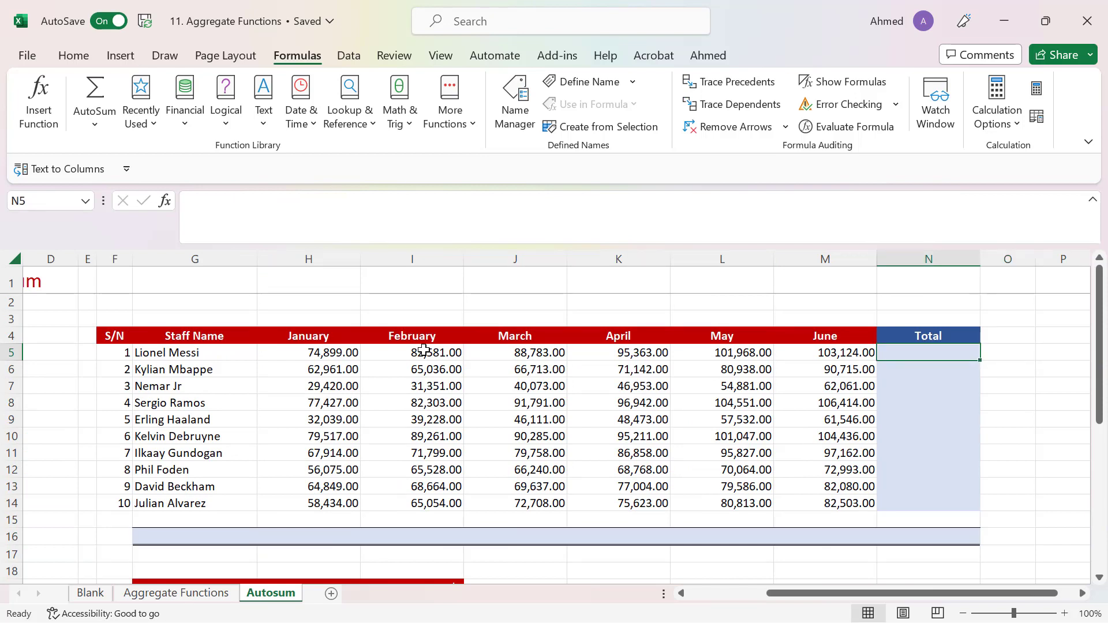
{"action": "type", "text": "=sum"}
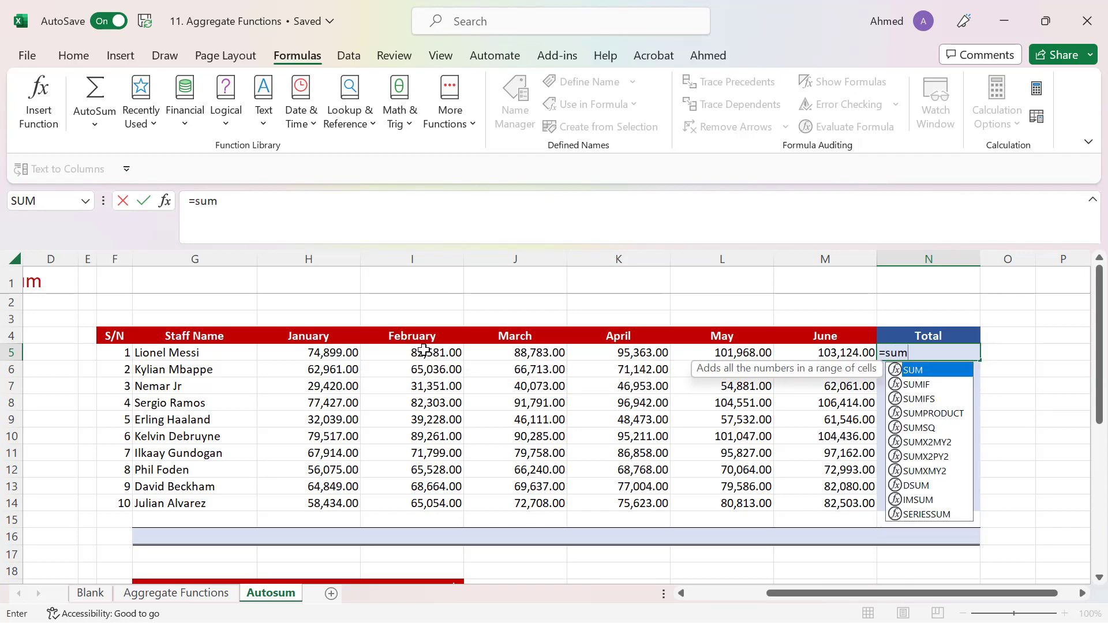
{"action": "key", "text": "Tab"}
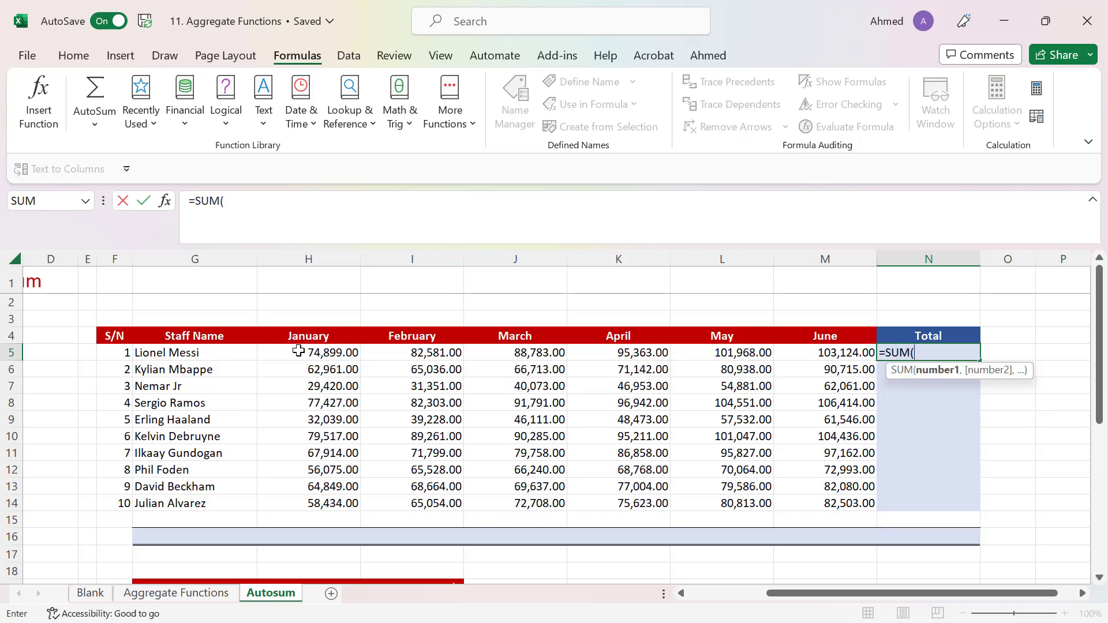
{"action": "left_click_drag", "start_coordinate": [296, 350], "coordinate": [792, 354]}
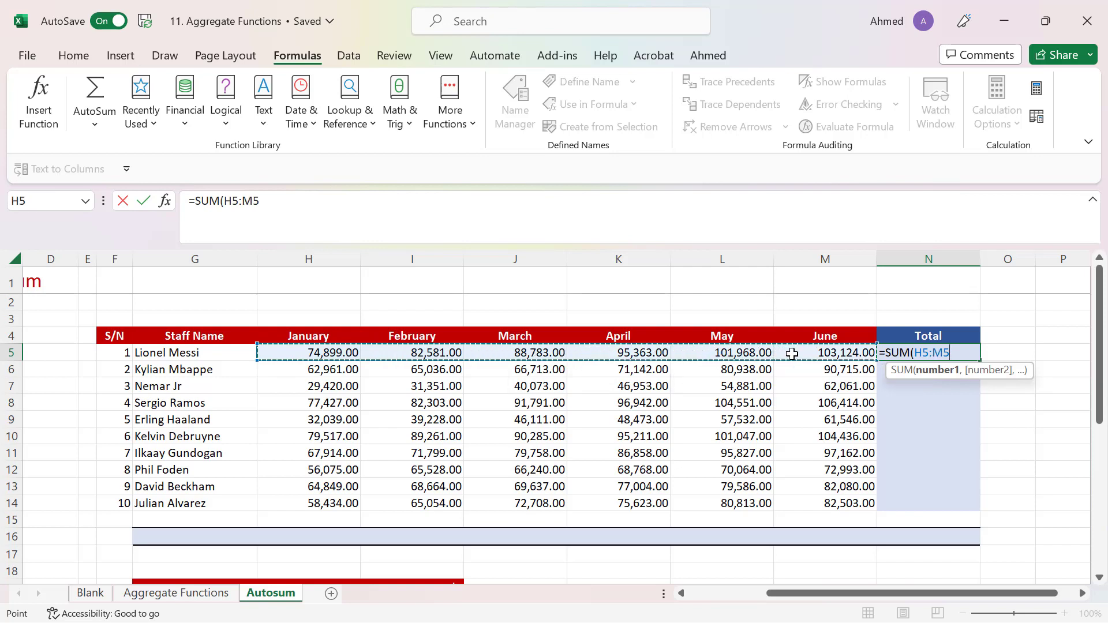
{"action": "type", "text": ")"}
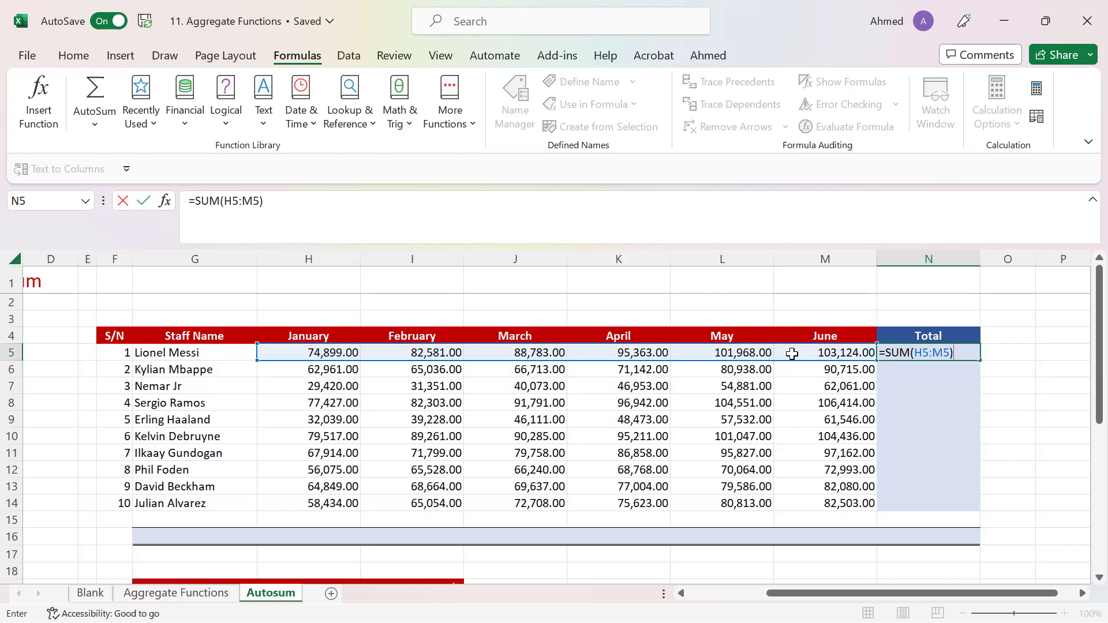
{"action": "key", "text": "Return"}
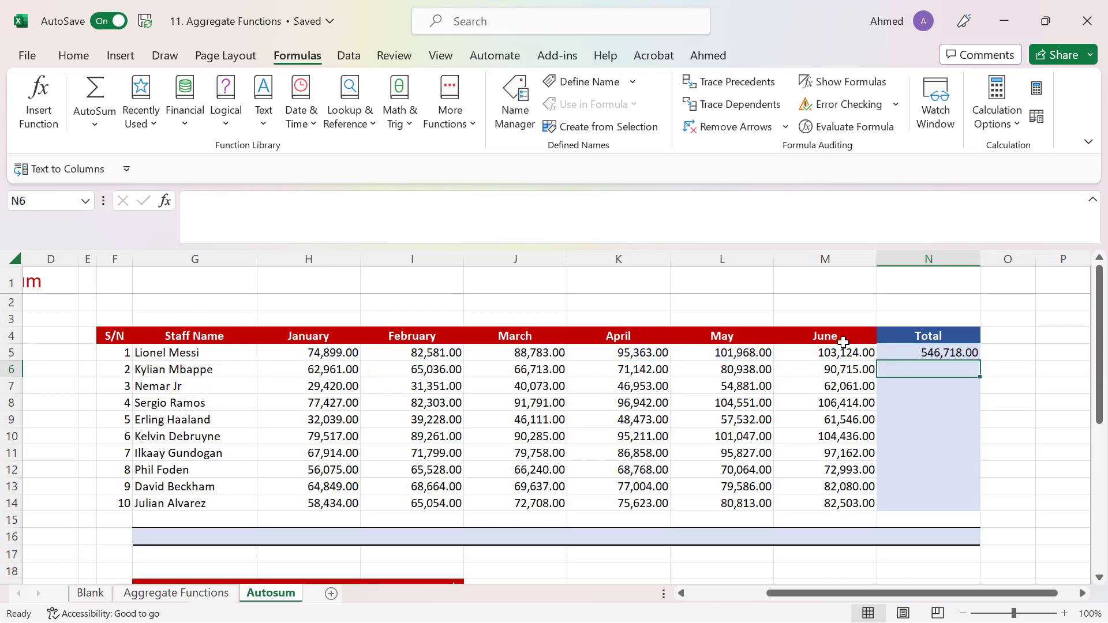
Step: Replace the total in N5 with a SUM formula taking two separate ranges, H5:I5 and K5:L5
{"action": "left_click", "coordinate": [924, 350]}
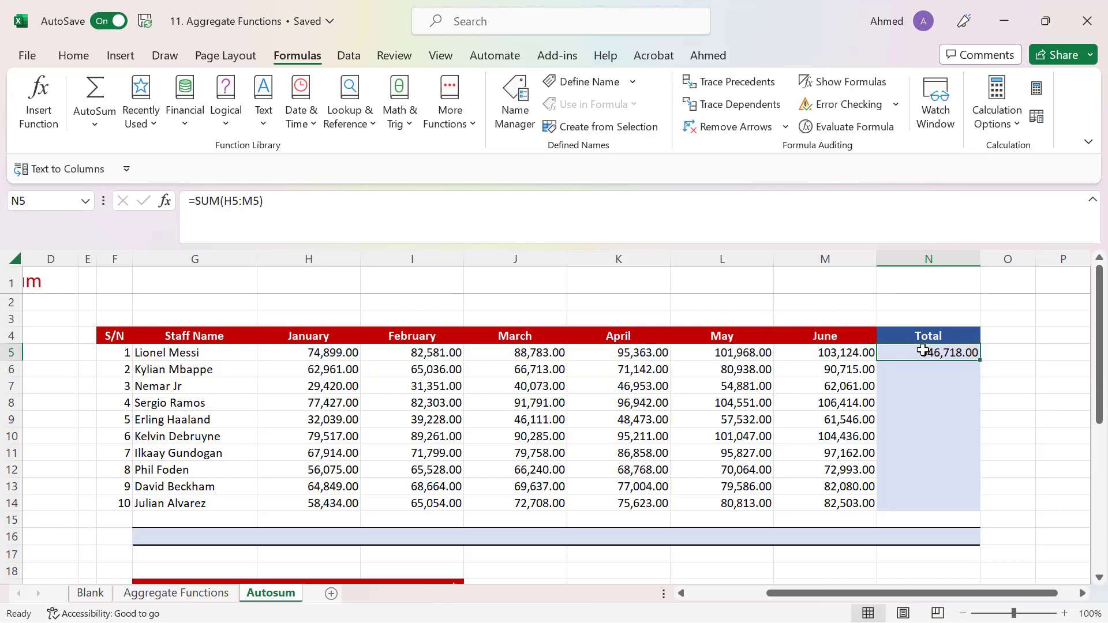
{"action": "key", "text": "Delete"}
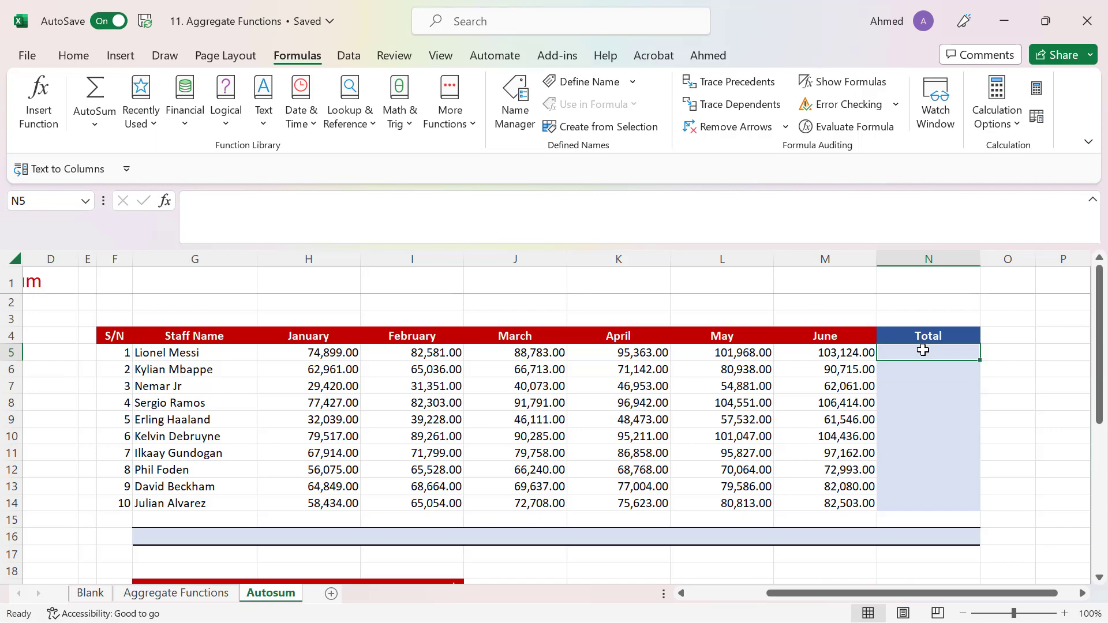
{"action": "type", "text": "=sum"}
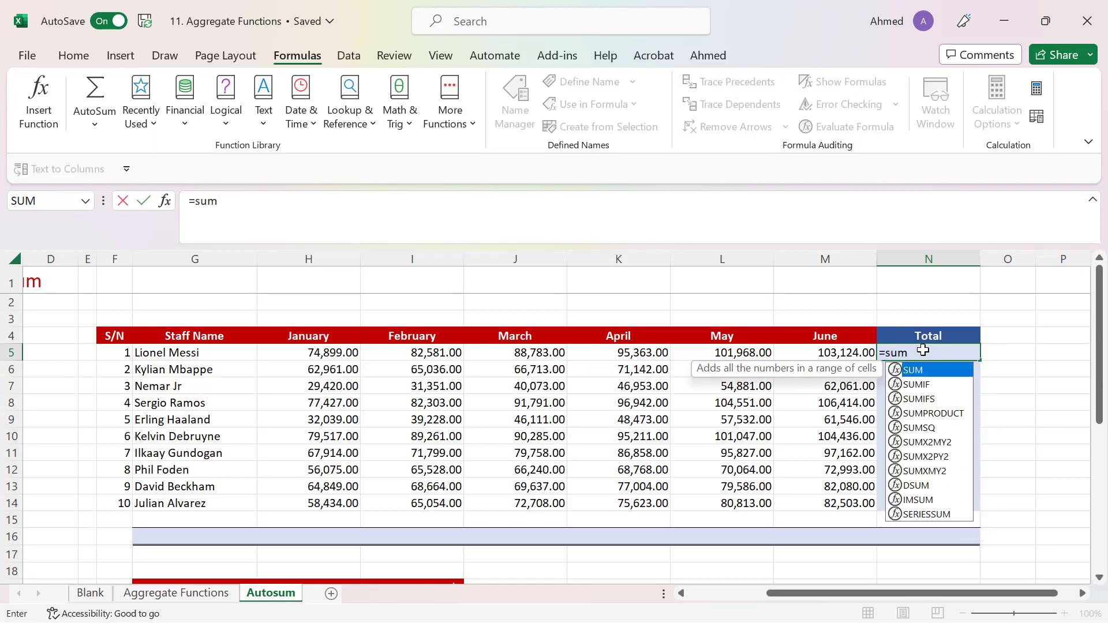
{"action": "key", "text": "Tab"}
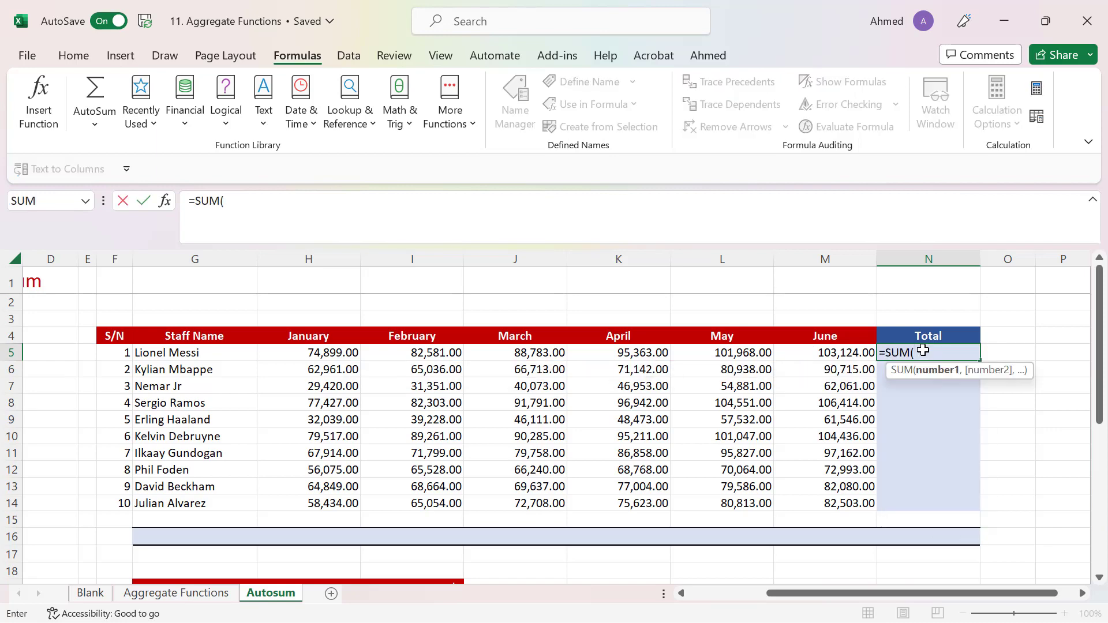
{"action": "left_click", "coordinate": [341, 353]}
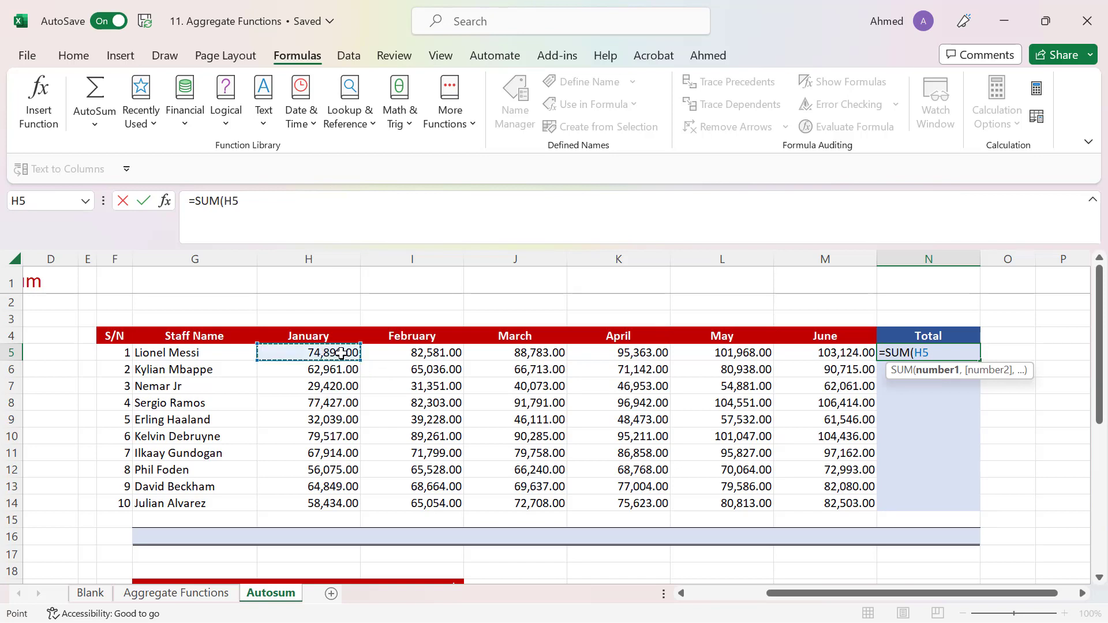
{"action": "left_click_drag", "start_coordinate": [342, 353], "coordinate": [402, 355]}
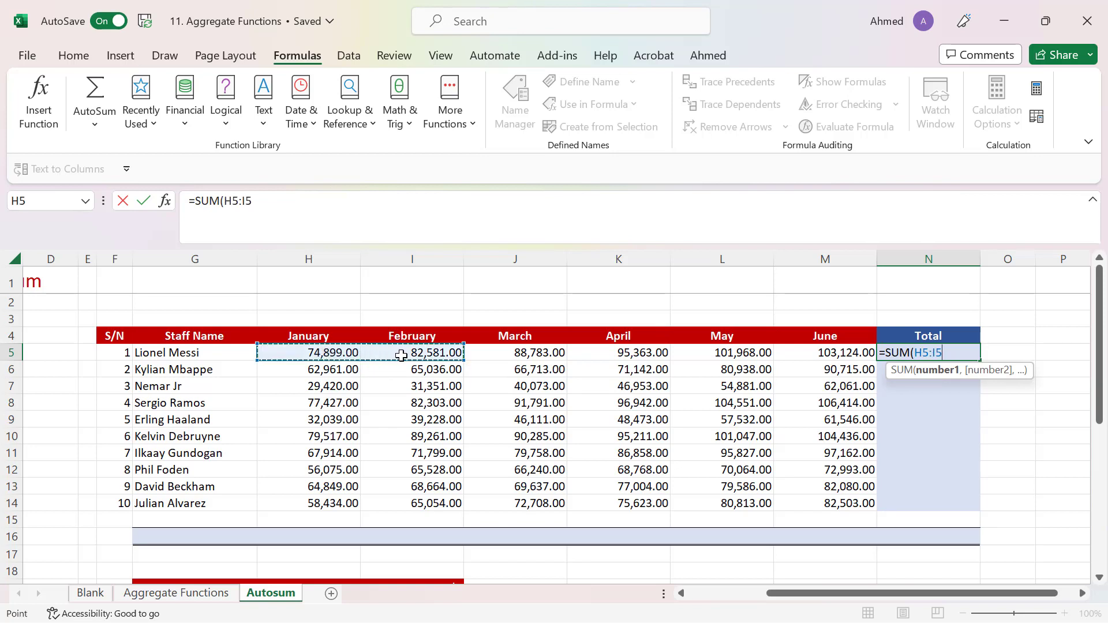
{"action": "type", "text": ","}
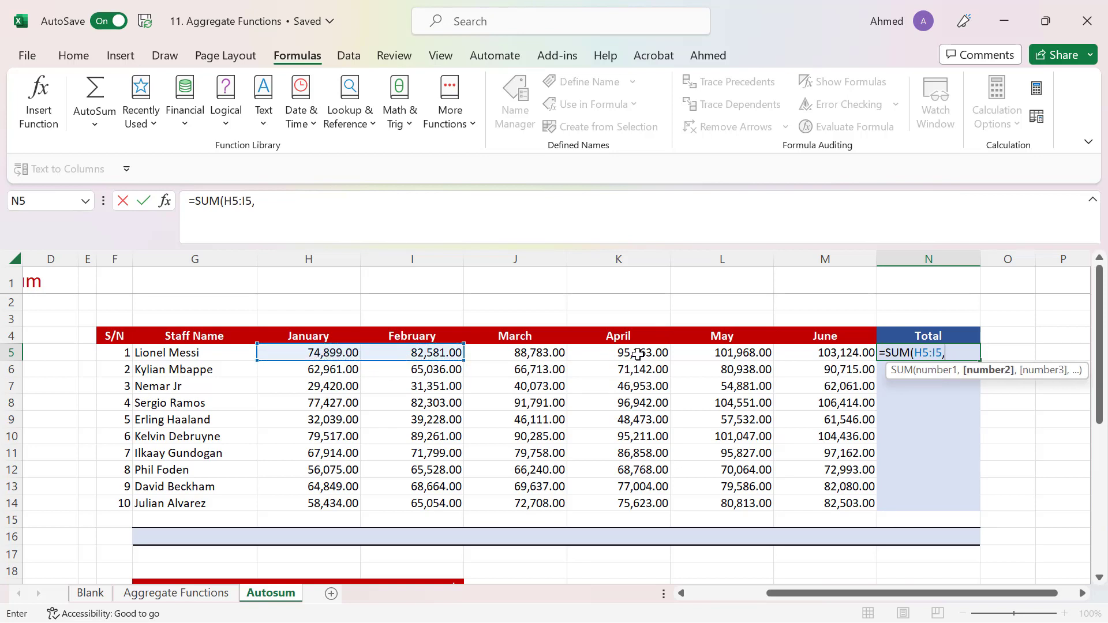
{"action": "left_click_drag", "start_coordinate": [638, 354], "coordinate": [726, 354]}
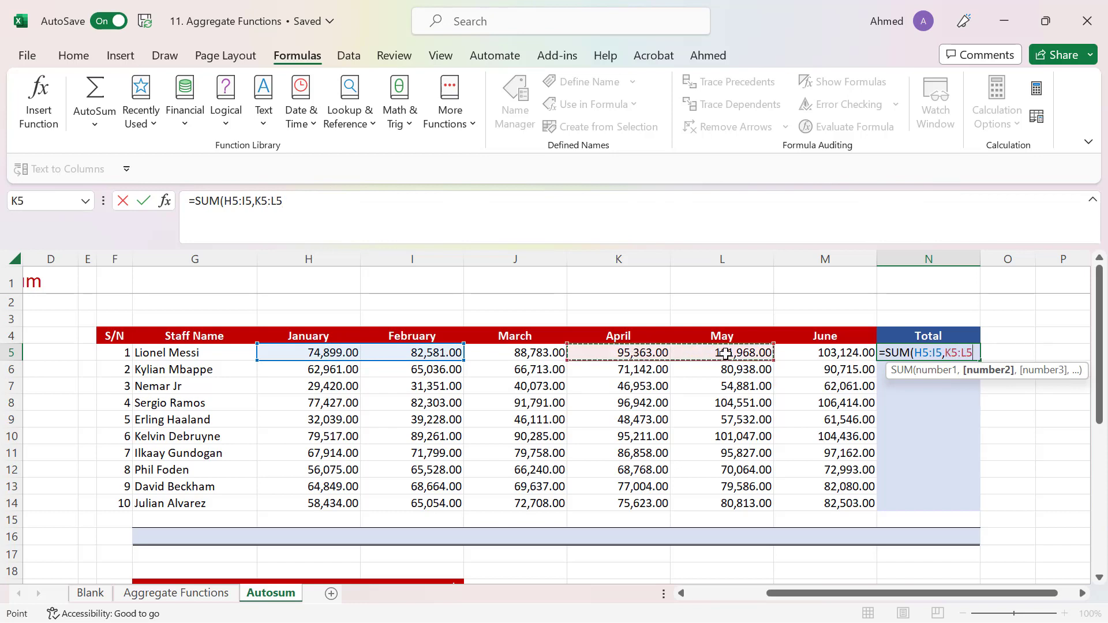